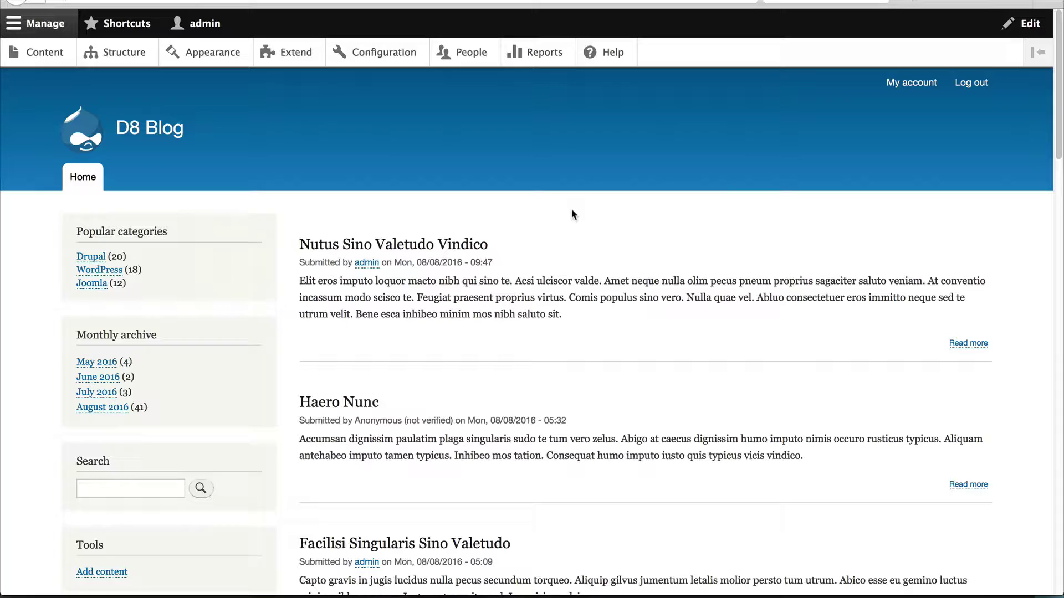
Go to Structure > Menus to list Administration, Footer, Main navigation and the other menus.
{"action": "left_click", "coordinate": [142, 65]}
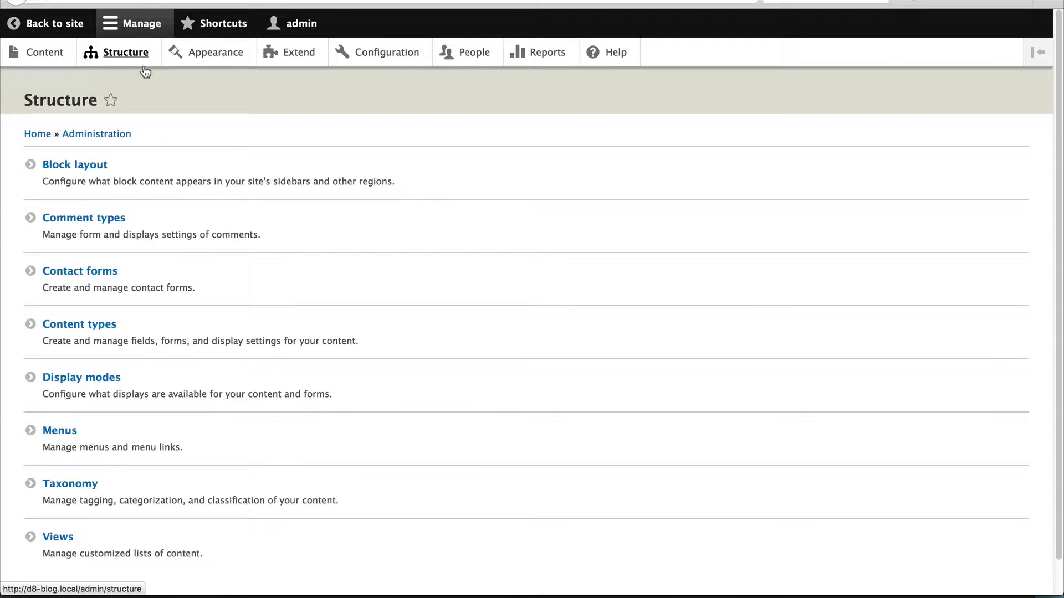
{"action": "left_click", "coordinate": [69, 442]}
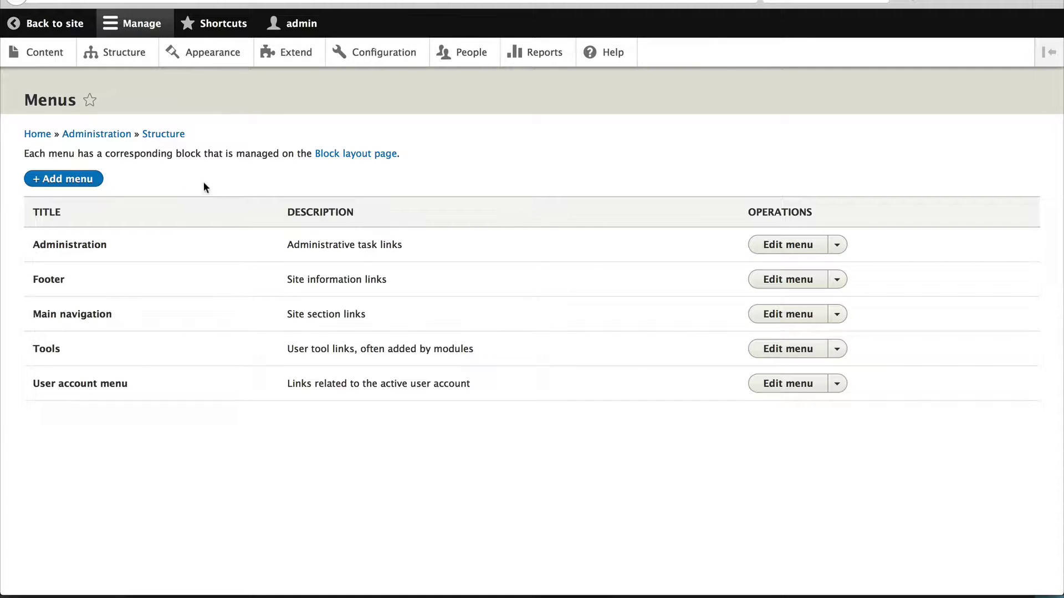
Add a new menu titled 'Popular Categories' and save it.
{"action": "left_click", "coordinate": [95, 178]}
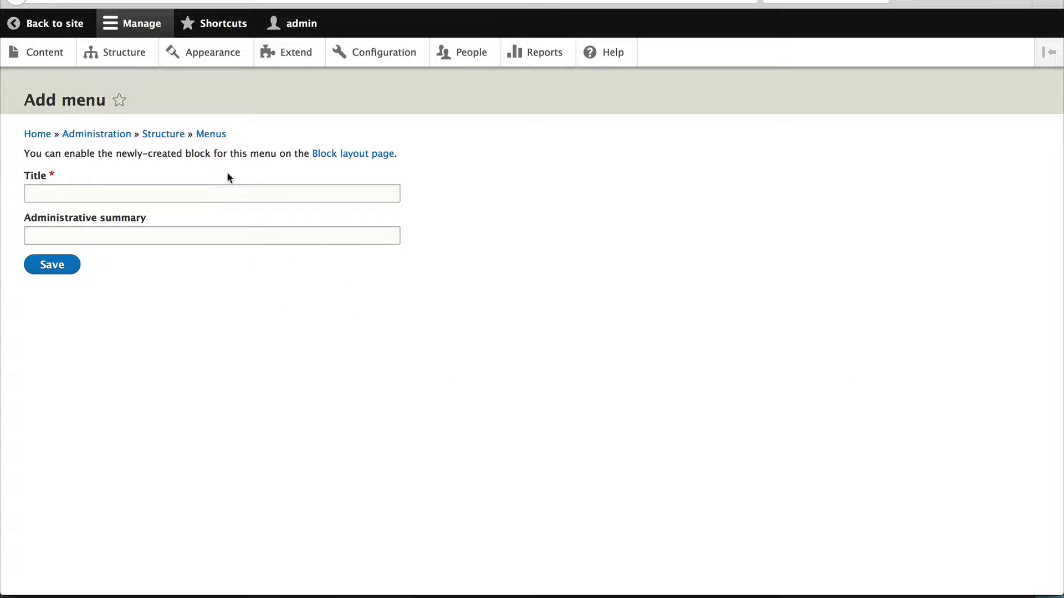
{"action": "left_click", "coordinate": [199, 191]}
{"action": "type", "text": "Po"}
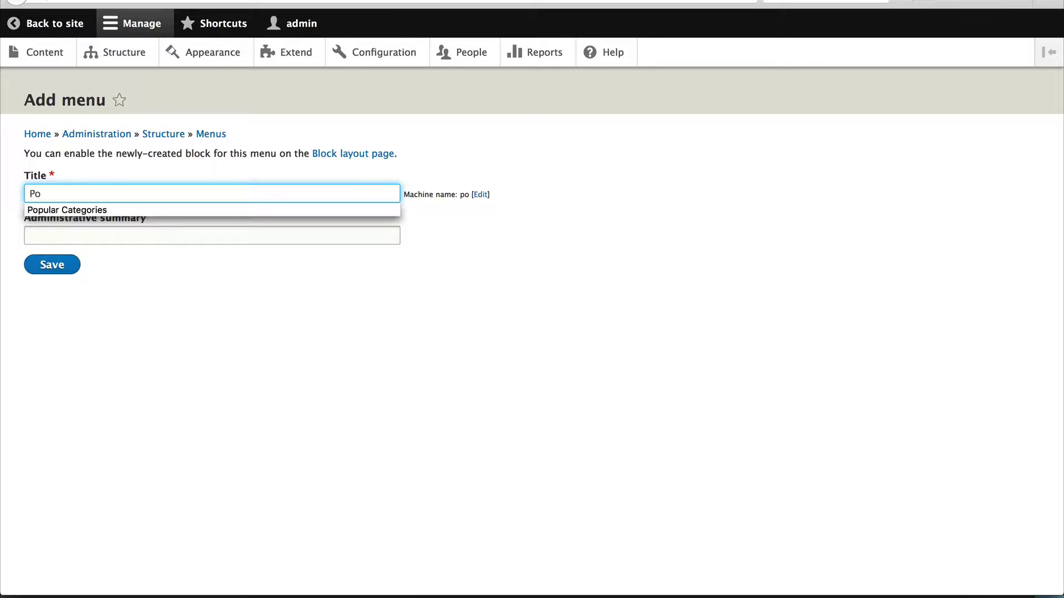
{"action": "key", "text": "Down"}
{"action": "key", "text": "Return"}
{"action": "left_click", "coordinate": [392, 285]}
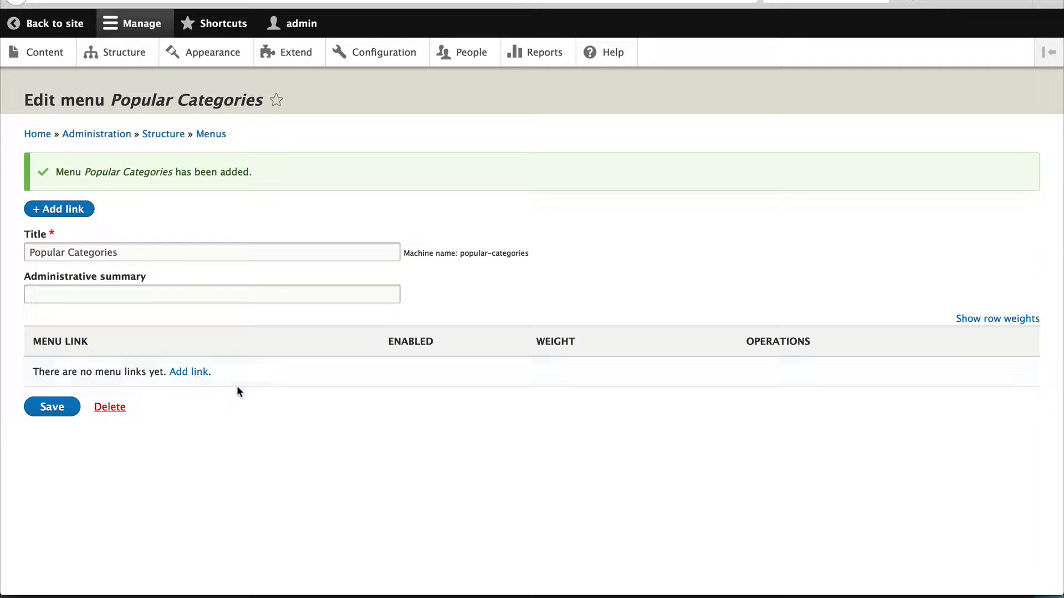
Start a new link in Popular Categories with the title 'Drupal'.
{"action": "left_click", "coordinate": [62, 210]}
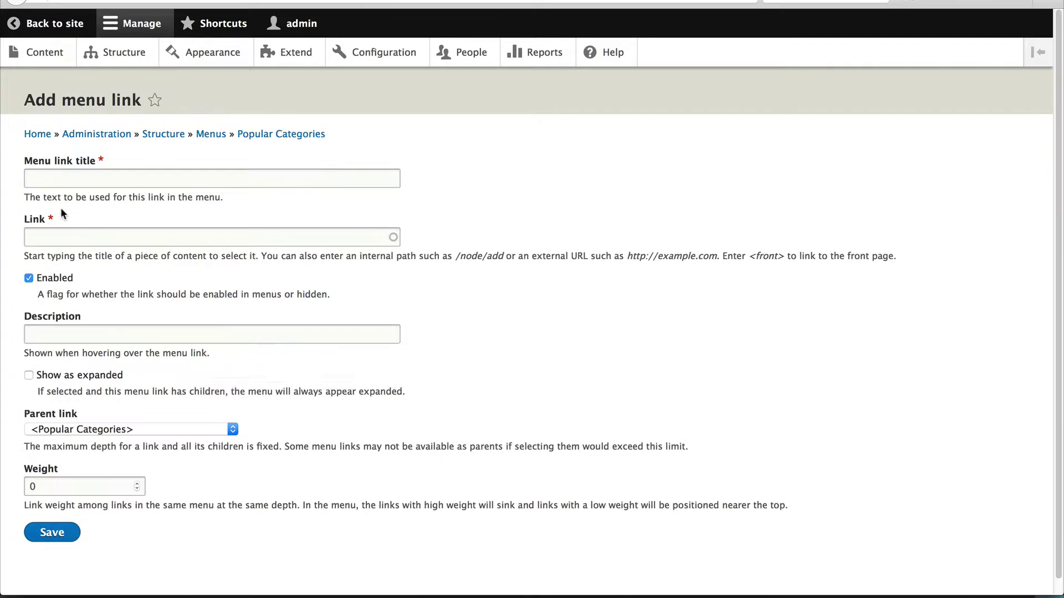
{"action": "left_click", "coordinate": [86, 180]}
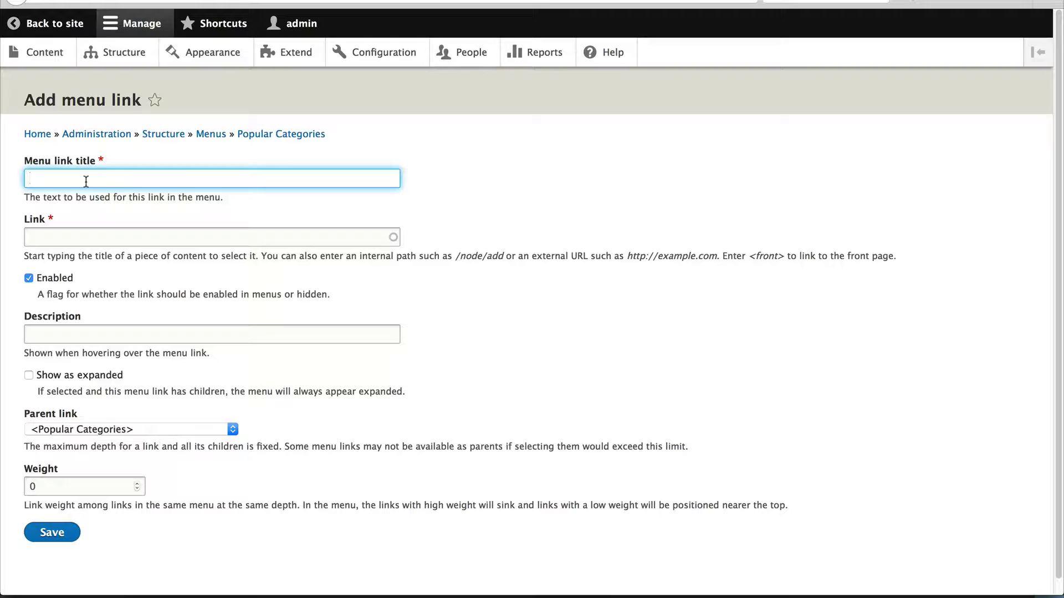
{"action": "type", "text": "Drupal"}
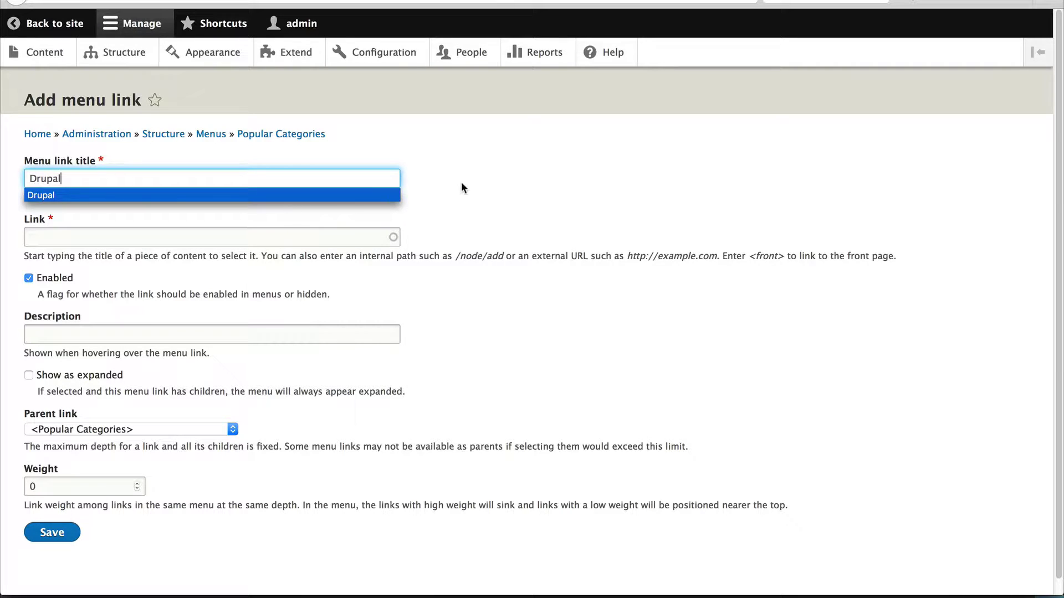
{"action": "left_click", "coordinate": [462, 183]}
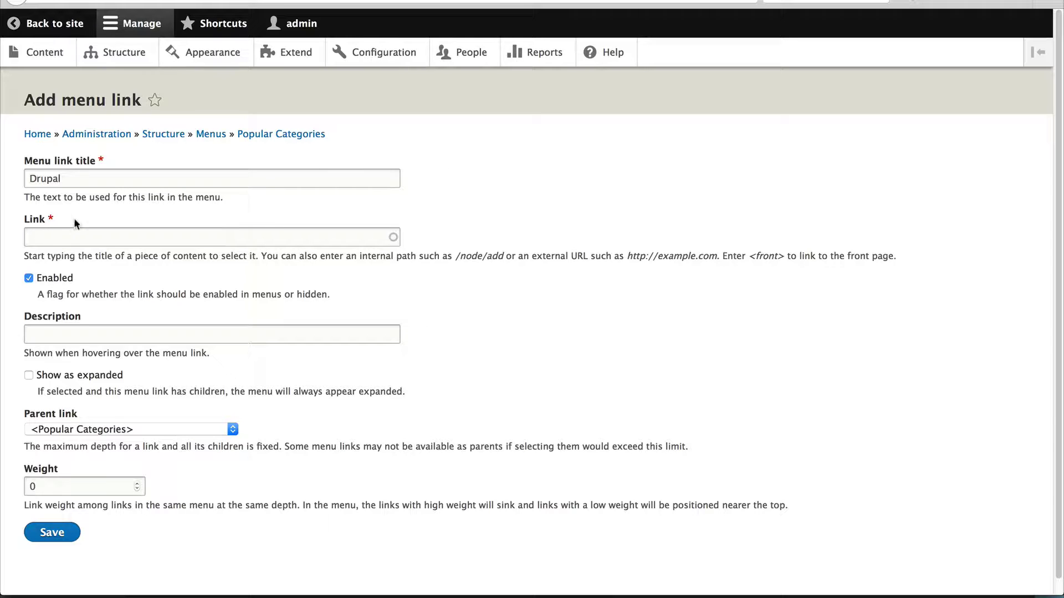
Try the Link field's autocomplete with 'no' and 'drupal', then clear the field.
{"action": "left_click", "coordinate": [80, 237]}
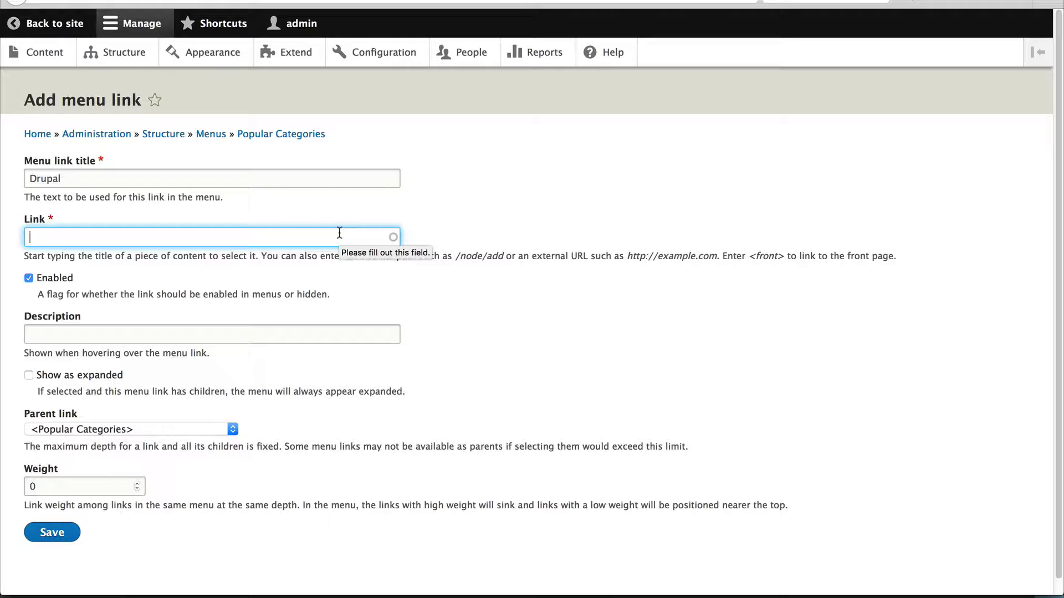
{"action": "type", "text": "no"}
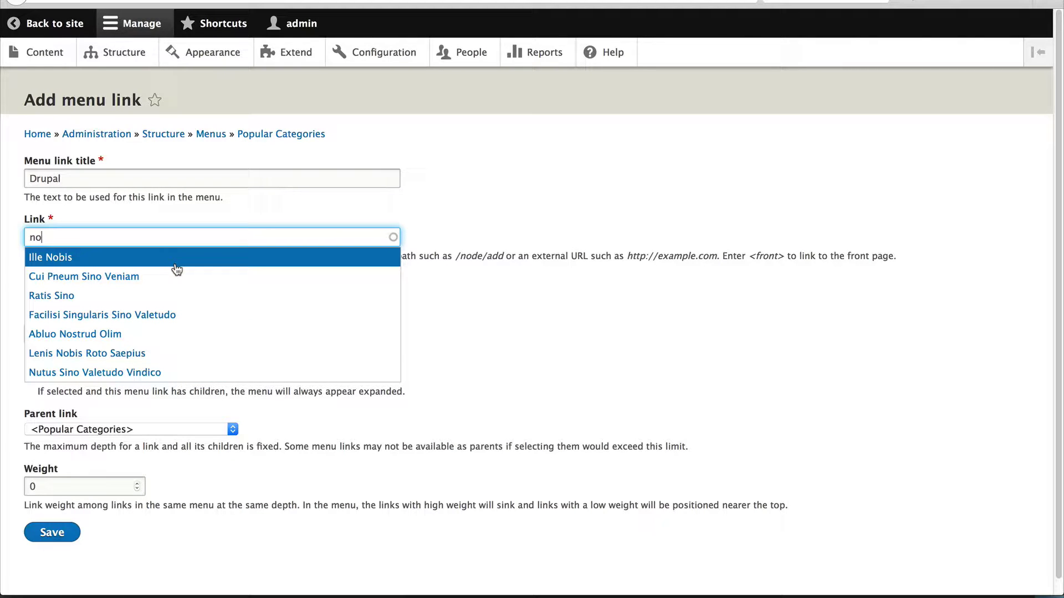
{"action": "double_click", "coordinate": [146, 242]}
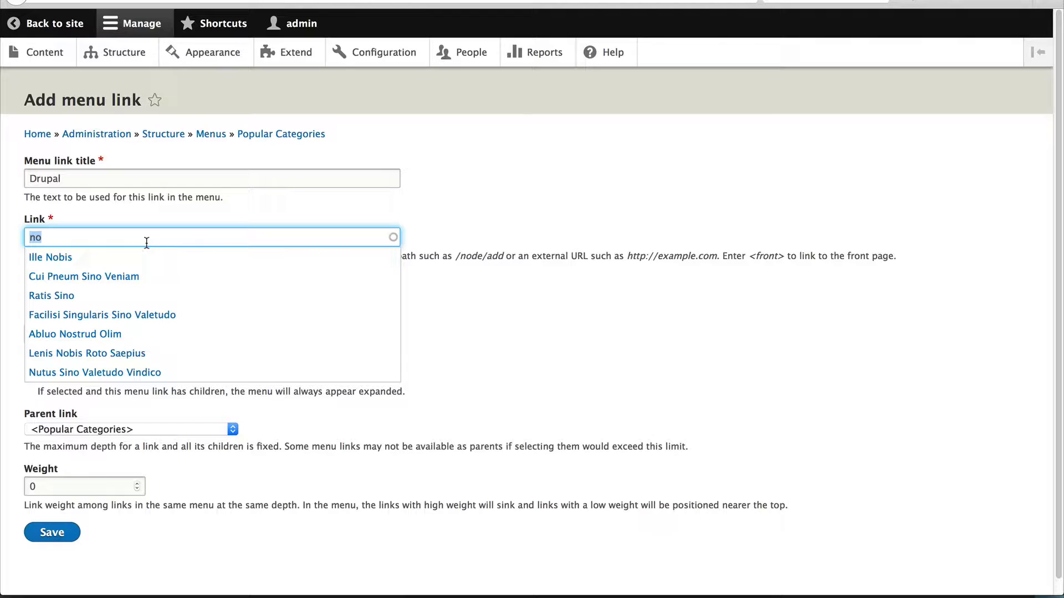
{"action": "type", "text": "drupal"}
{"action": "key", "text": "super+a"}
{"action": "key", "text": "BackSpace"}
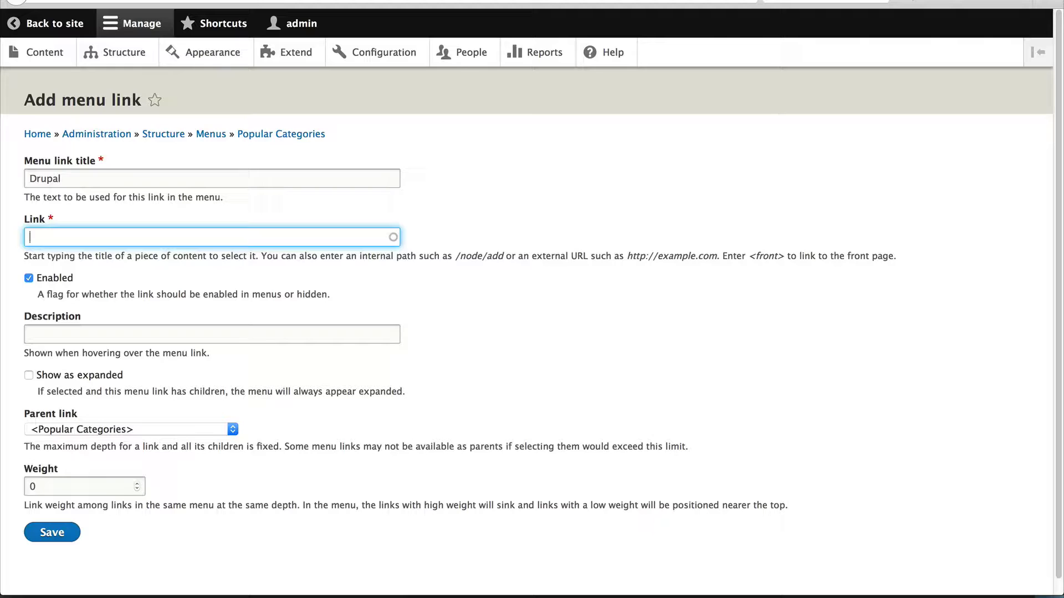
Enter the link path taxonomy/term/1 without a leading slash and try saving it.
{"action": "type", "text": "/"}
{"action": "type", "text": "taxon"}
{"action": "key", "text": "BackSpace"}
{"action": "key", "text": "BackSpace"}
{"action": "key", "text": "BackSpace"}
{"action": "key", "text": "BackSpace"}
{"action": "type", "text": "axonomy/trm"}
{"action": "key", "text": "BackSpace"}
{"action": "key", "text": "BackSpace"}
{"action": "type", "text": "erm/1"}
{"action": "key", "text": "shift+Right"}
{"action": "left_click", "coordinate": [119, 237]}
{"action": "key", "text": "BackSpace"}
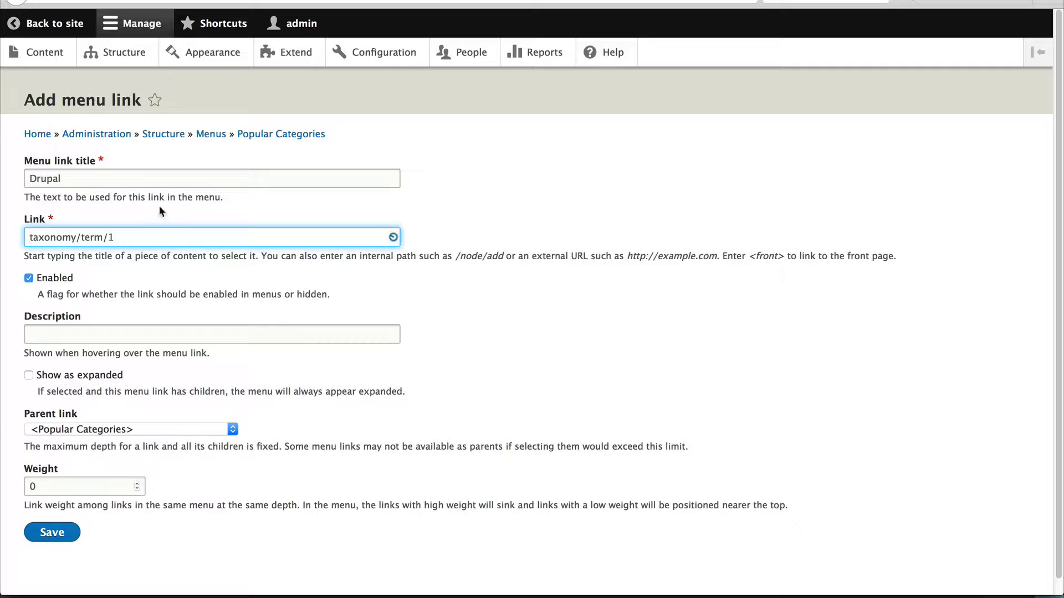
{"action": "left_click", "coordinate": [550, 205]}
{"action": "scroll", "coordinate": [693, 301], "scroll_direction": "down", "scroll_amount": 2}
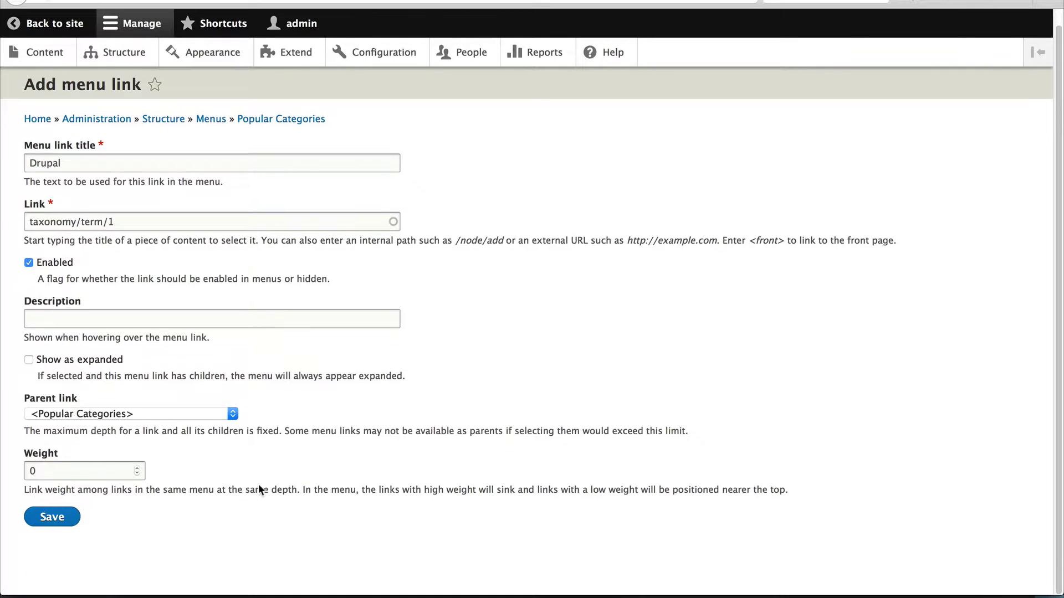
{"action": "left_click", "coordinate": [50, 526]}
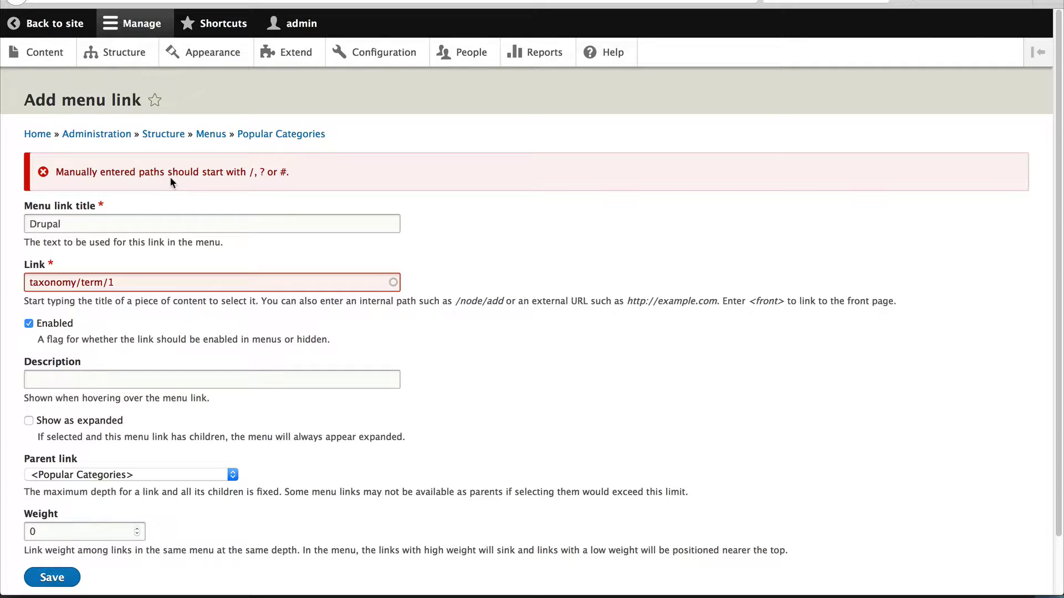
Restore the leading slash to make /taxonomy/term/1 and save the Drupal link.
{"action": "left_click", "coordinate": [124, 283]}
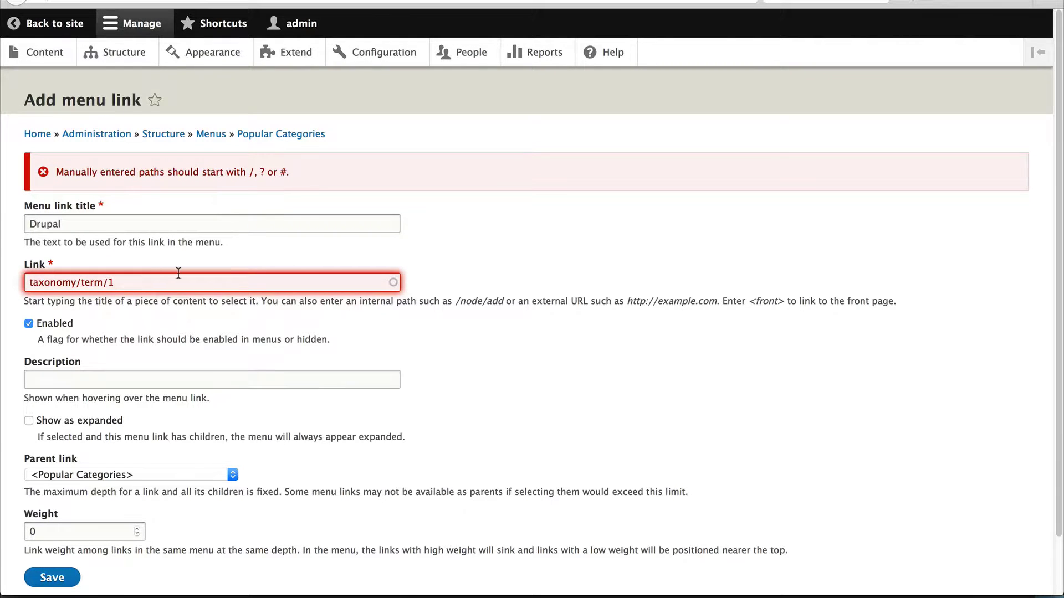
{"action": "key", "text": "super+Left"}
{"action": "type", "text": "/"}
{"action": "left_click", "coordinate": [513, 231]}
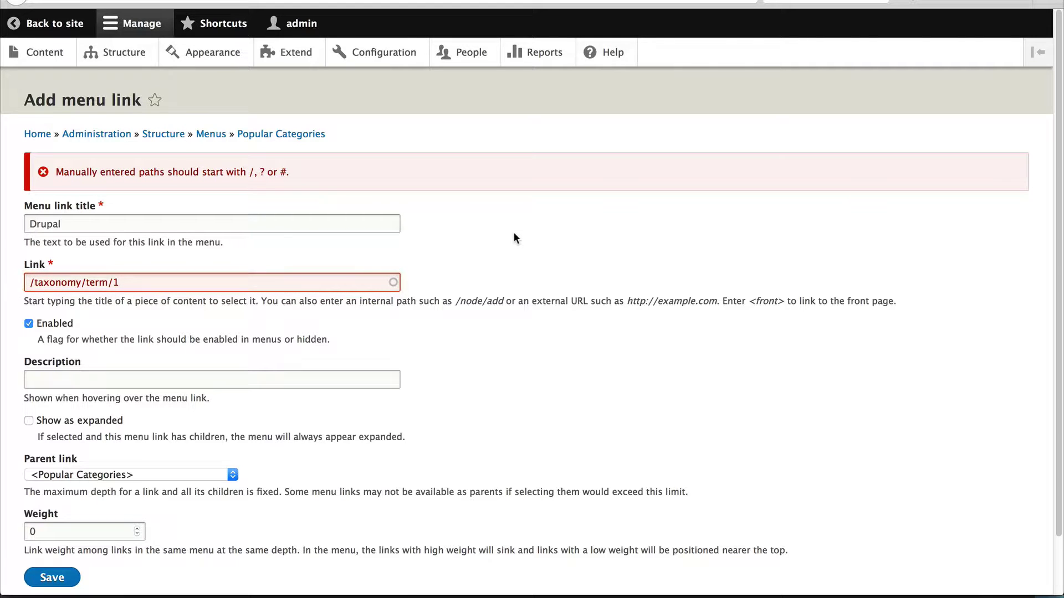
{"action": "scroll", "coordinate": [518, 249], "scroll_direction": "down", "scroll_amount": 2}
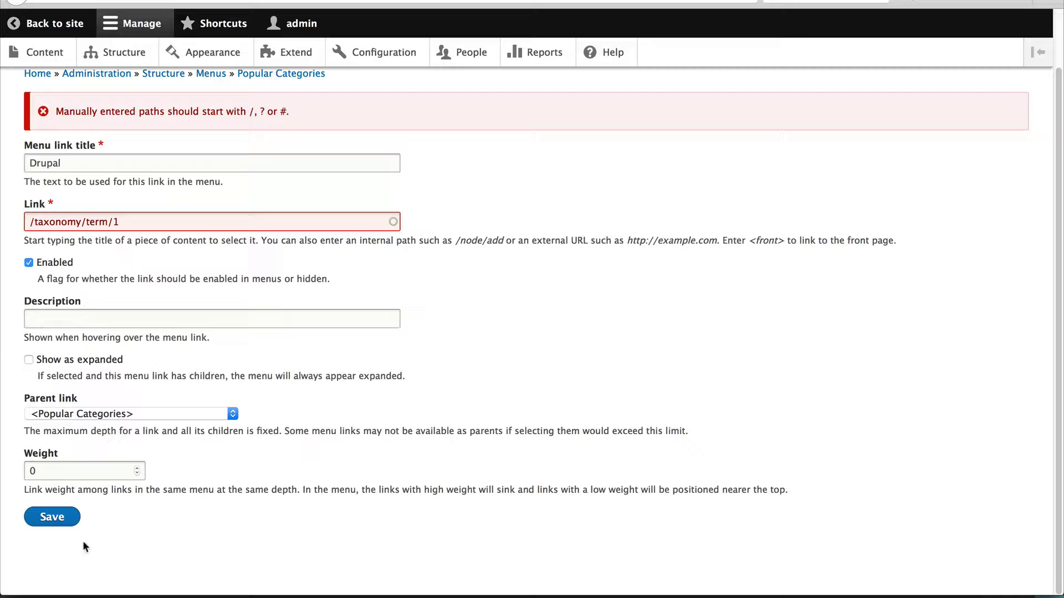
{"action": "left_click", "coordinate": [59, 519]}
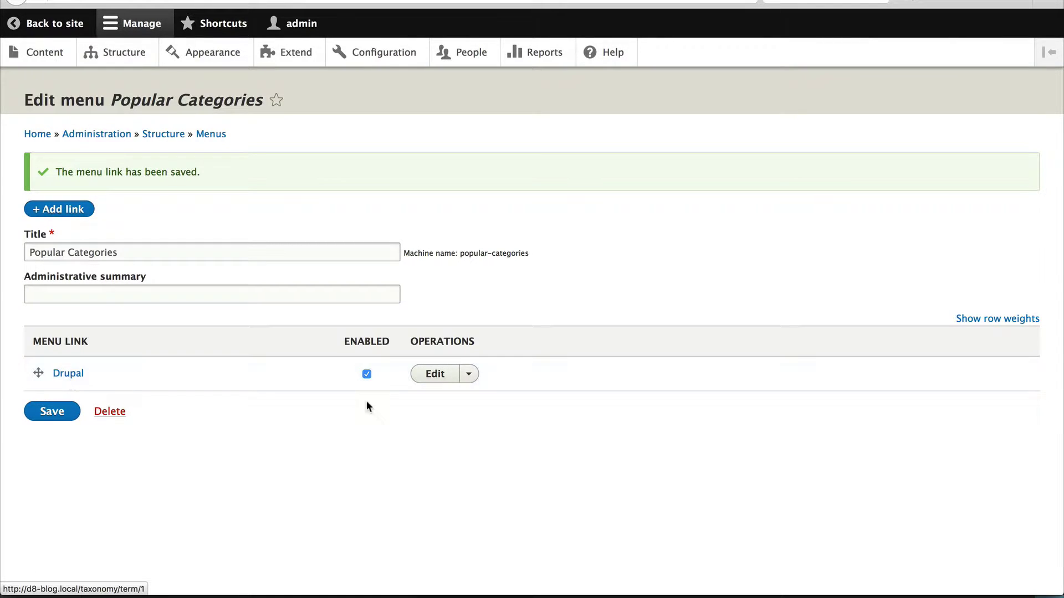
Open Block layout and preview the Bartik theme's block regions.
{"action": "left_click", "coordinate": [124, 57]}
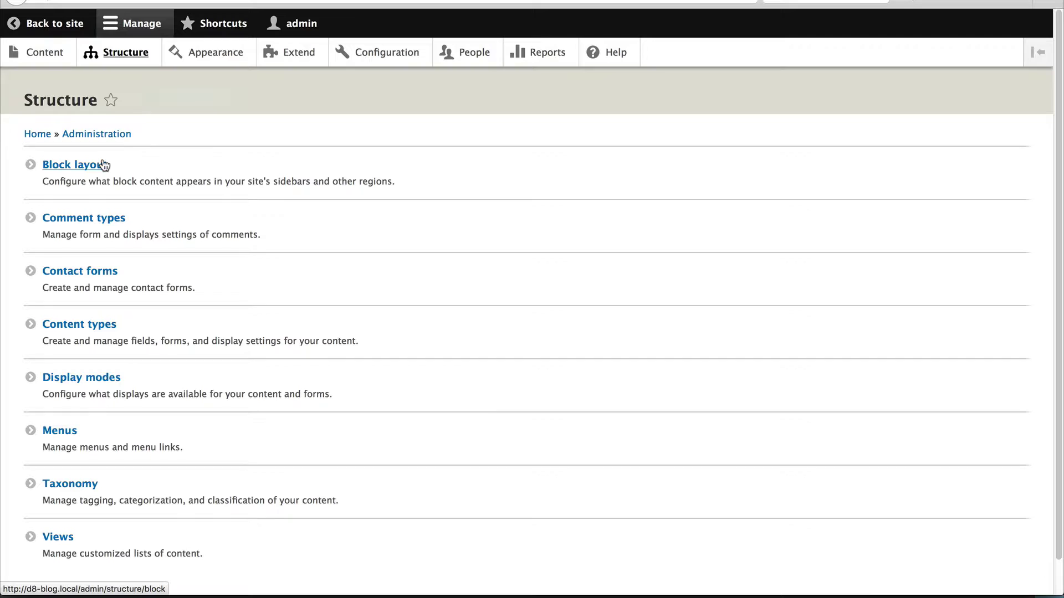
{"action": "left_click", "coordinate": [106, 165]}
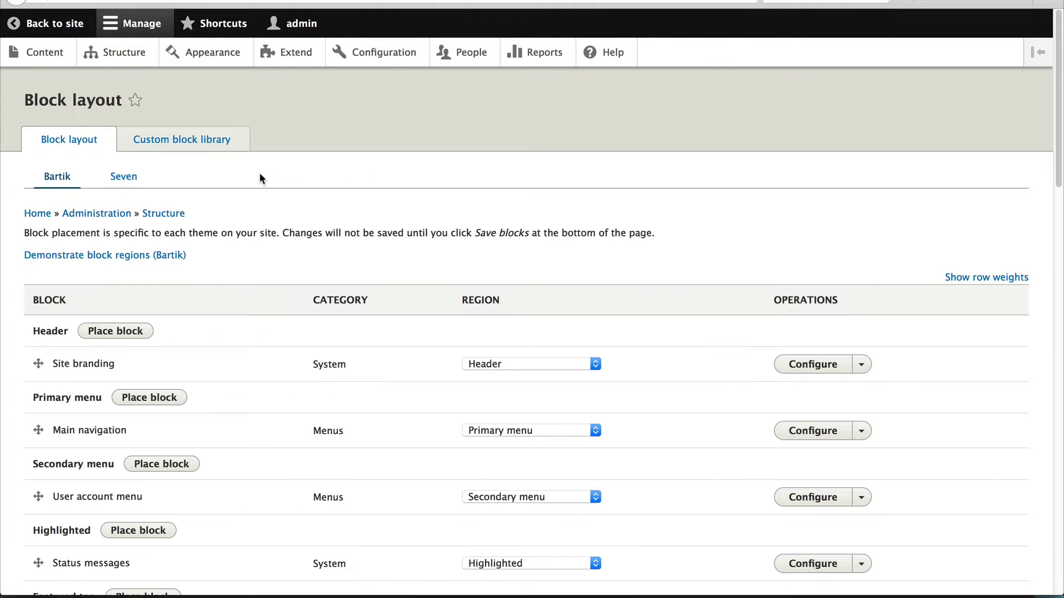
{"action": "left_click", "coordinate": [77, 257]}
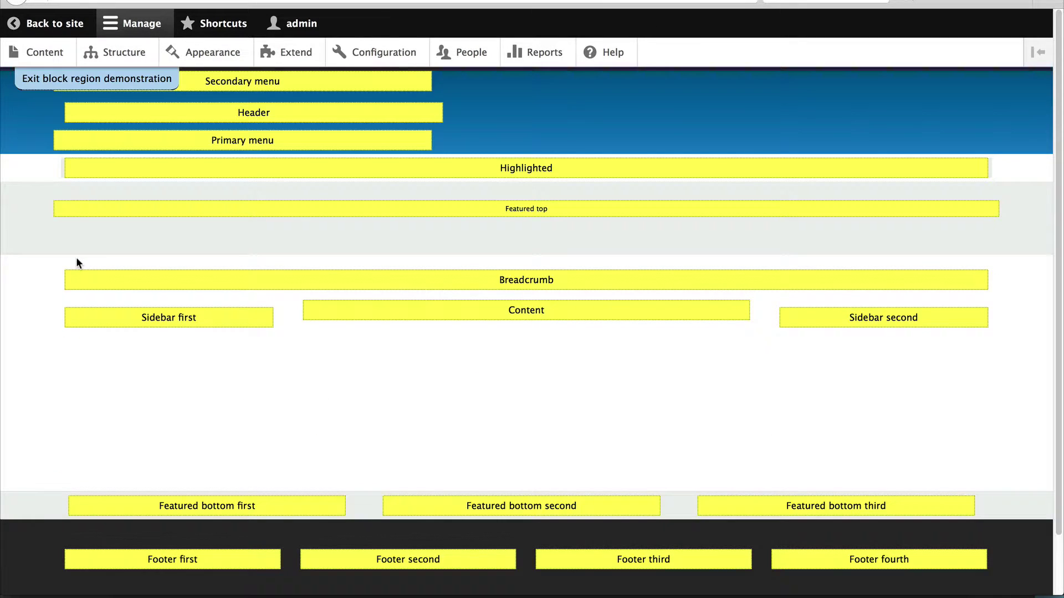
{"action": "scroll", "coordinate": [320, 324], "scroll_direction": "down", "scroll_amount": 2}
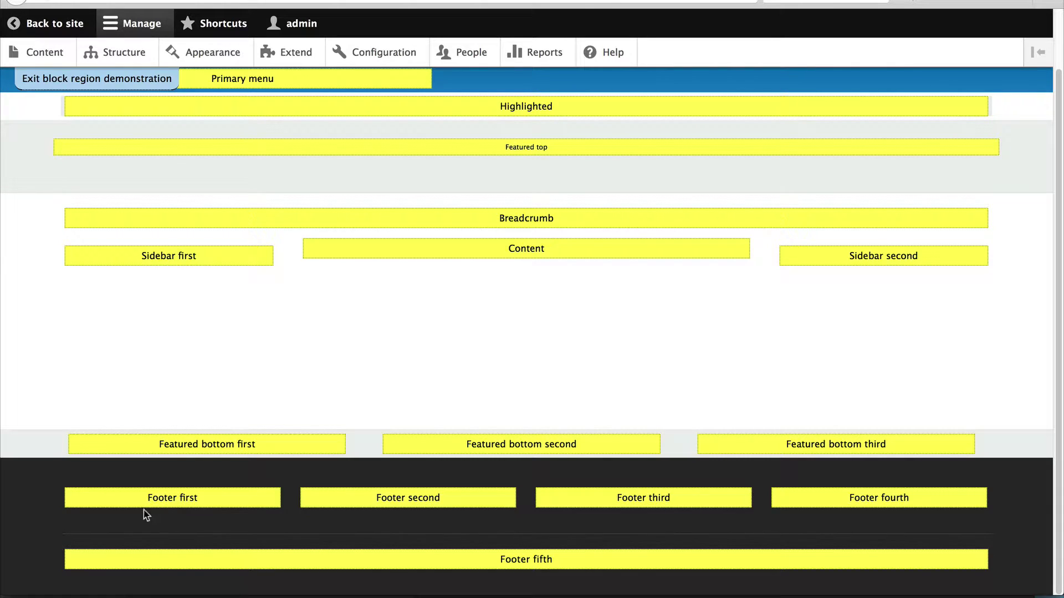
{"action": "left_click_drag", "start_coordinate": [144, 511], "coordinate": [266, 504]}
{"action": "left_click", "coordinate": [265, 504]}
Return to Block layout and scroll down to the Footer first region.
{"action": "key", "text": "alt+Left"}
{"action": "scroll", "coordinate": [284, 310], "scroll_direction": "down", "scroll_amount": 10}
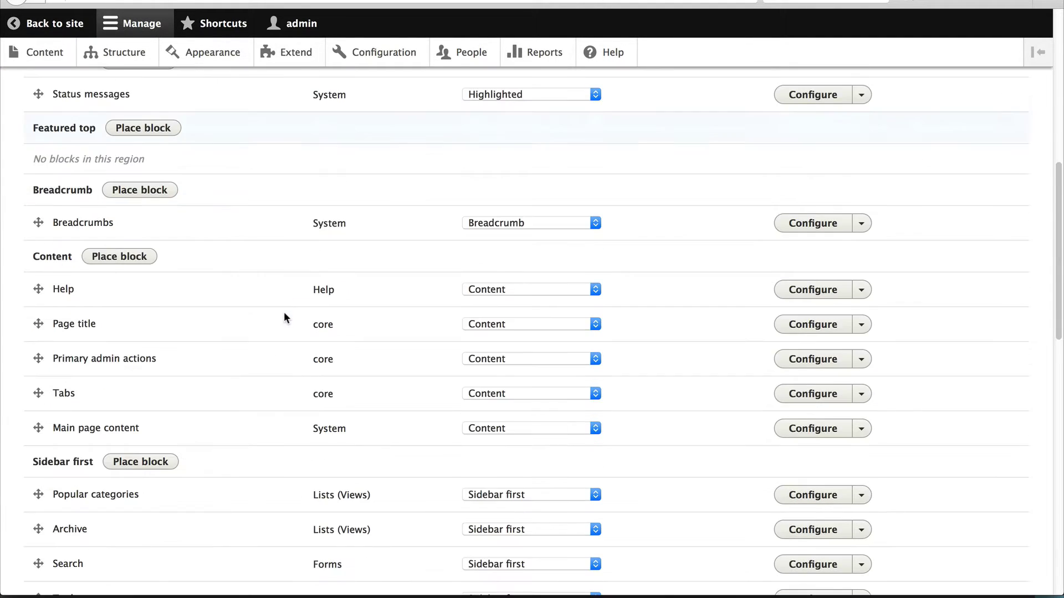
{"action": "scroll", "coordinate": [285, 318], "scroll_direction": "down", "scroll_amount": 6}
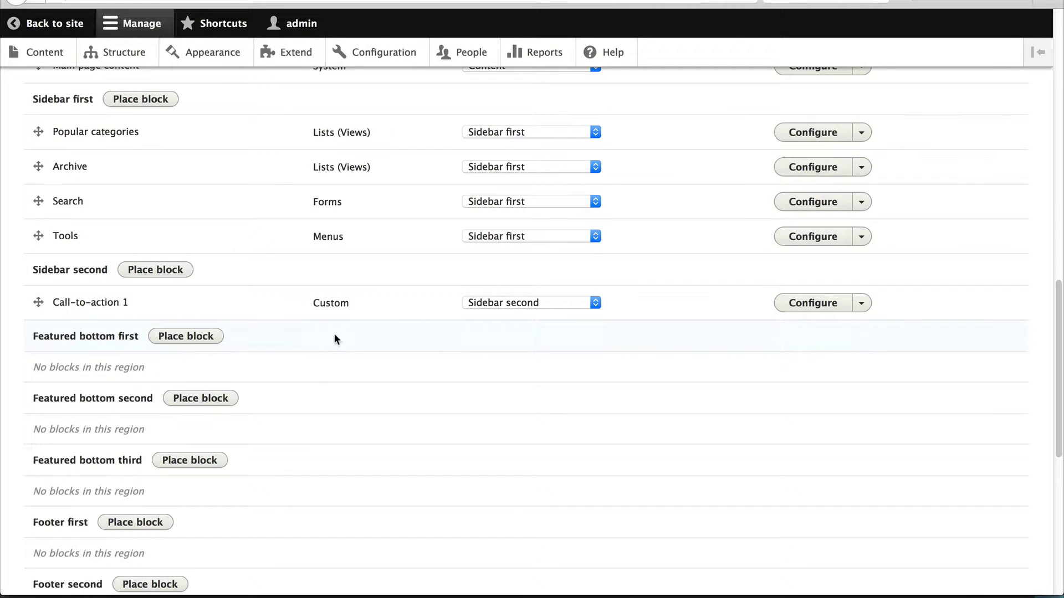
{"action": "scroll", "coordinate": [334, 338], "scroll_direction": "down", "scroll_amount": 3}
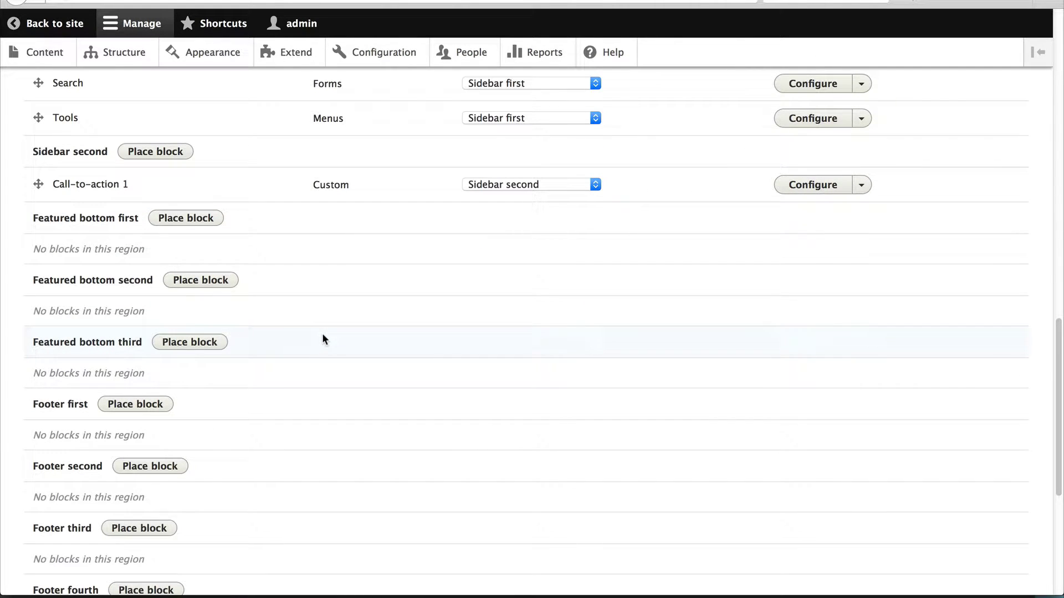
List blocks for Footer first and filter them by 'categories' to find Popular Categories.
{"action": "left_click", "coordinate": [154, 407]}
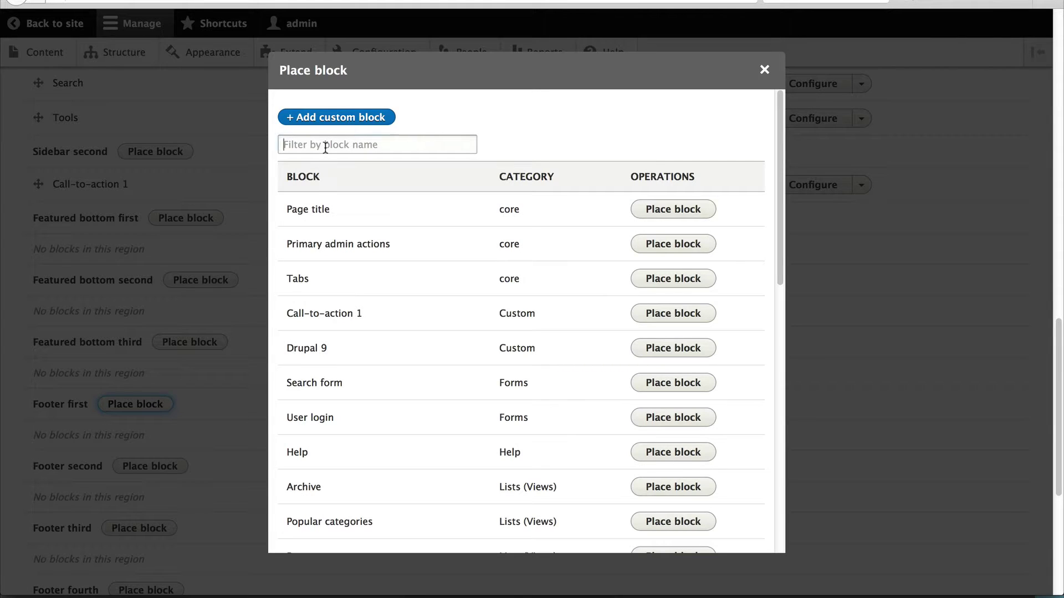
{"action": "left_click", "coordinate": [325, 145]}
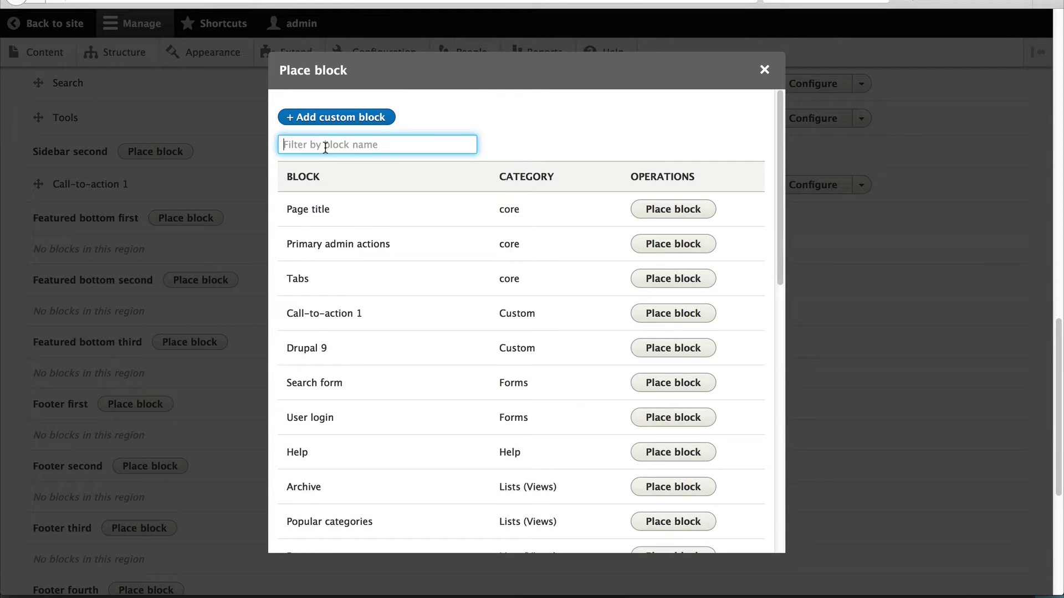
{"action": "type", "text": "categories"}
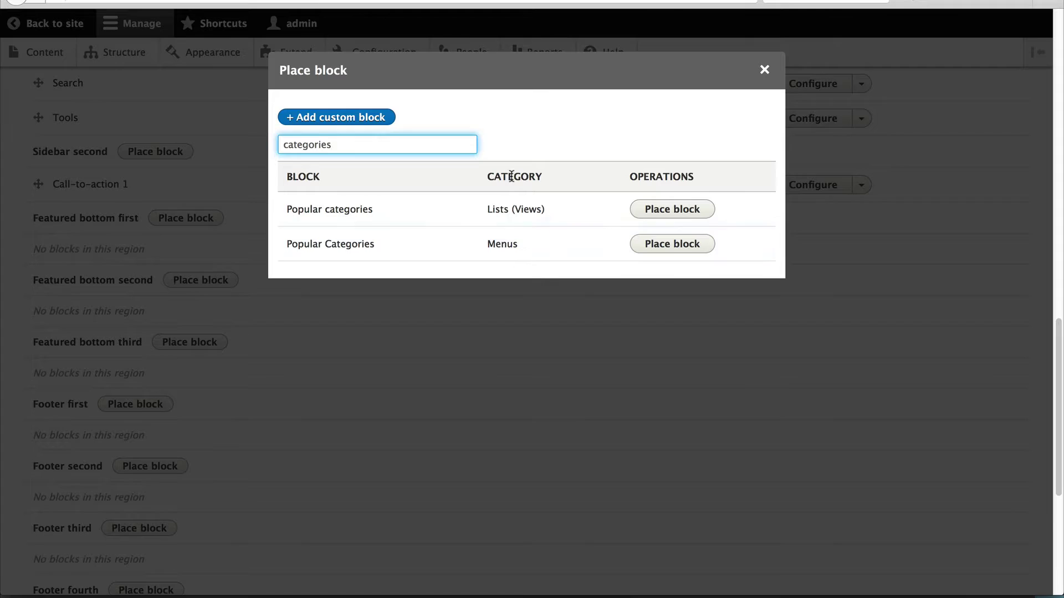
{"action": "left_click_drag", "start_coordinate": [489, 244], "coordinate": [517, 243]}
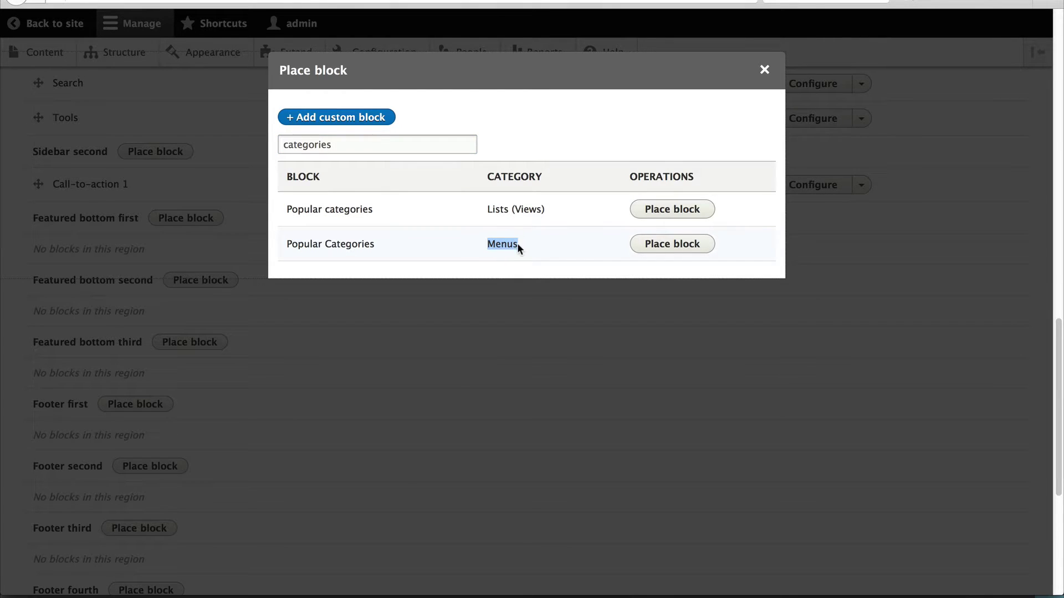
{"action": "left_click", "coordinate": [542, 230]}
Place the Popular Categories menu block, keeping initial menu level 1 and maximum levels Unlimited.
{"action": "left_click", "coordinate": [696, 247]}
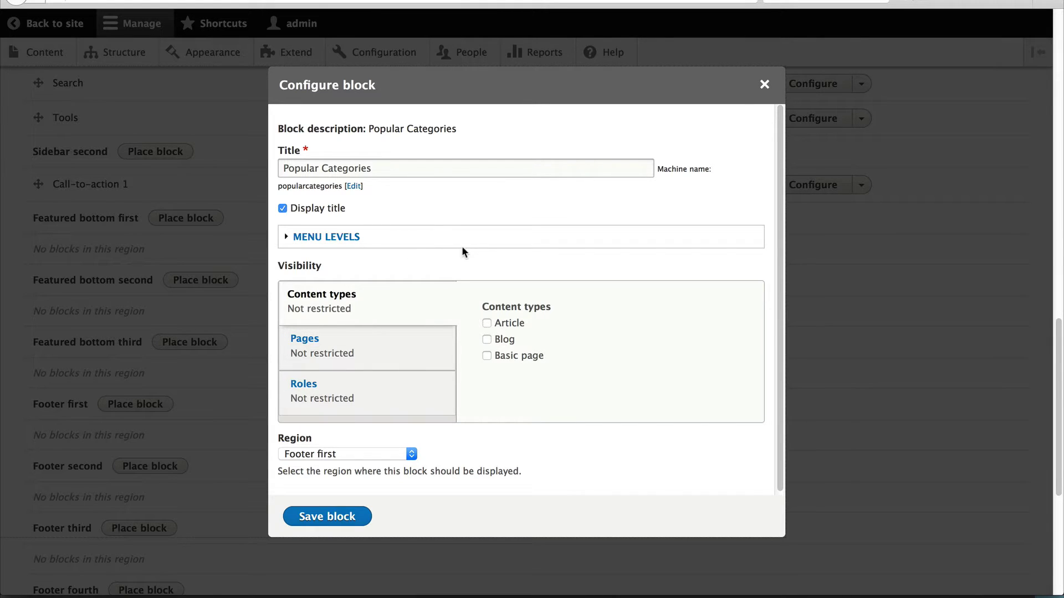
{"action": "left_click", "coordinate": [348, 244]}
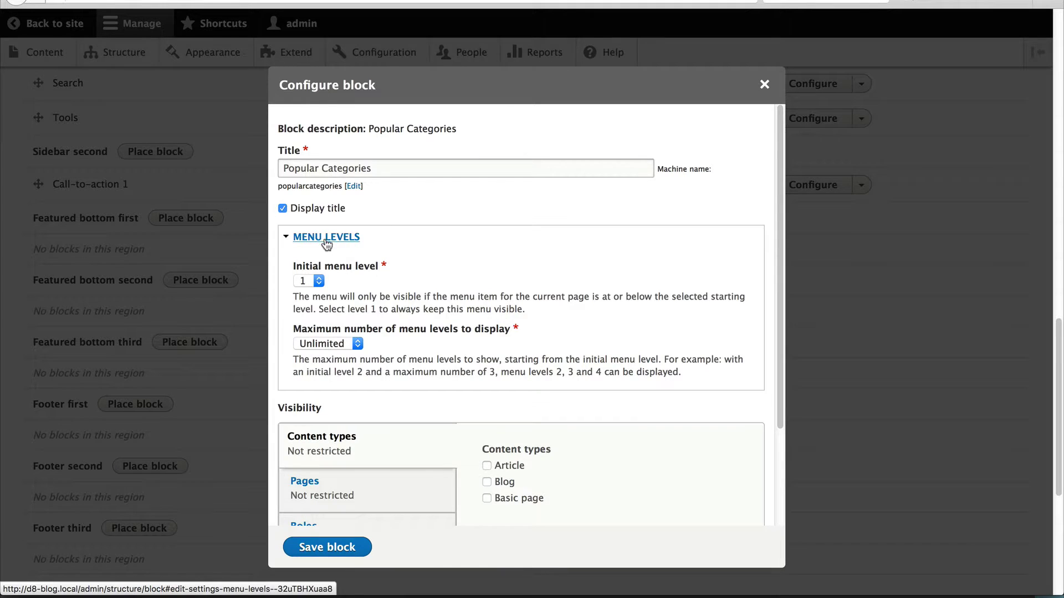
{"action": "scroll", "coordinate": [422, 250], "scroll_direction": "down", "scroll_amount": 1}
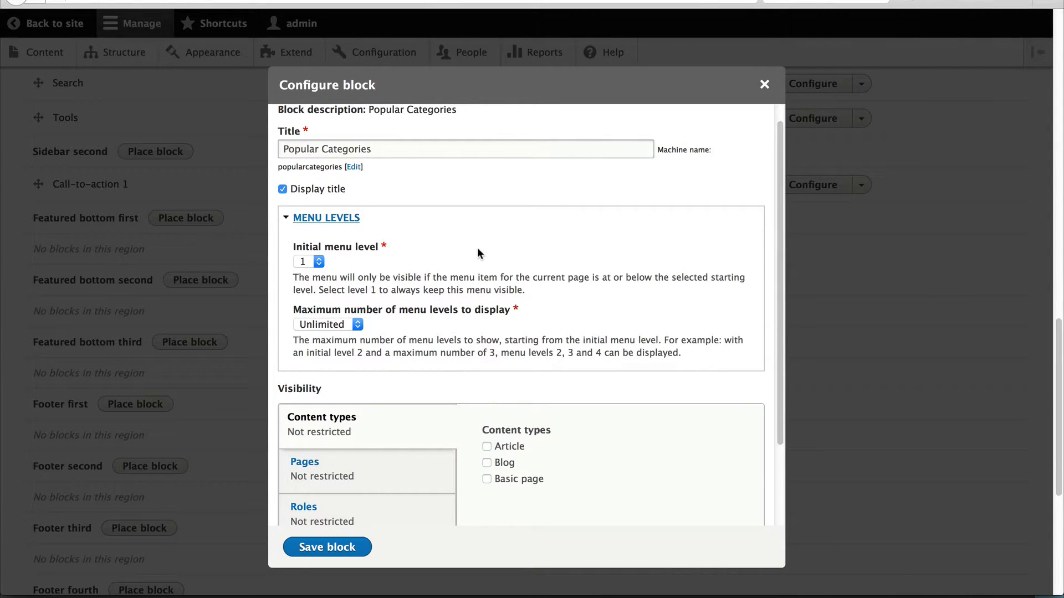
{"action": "left_click", "coordinate": [311, 261]}
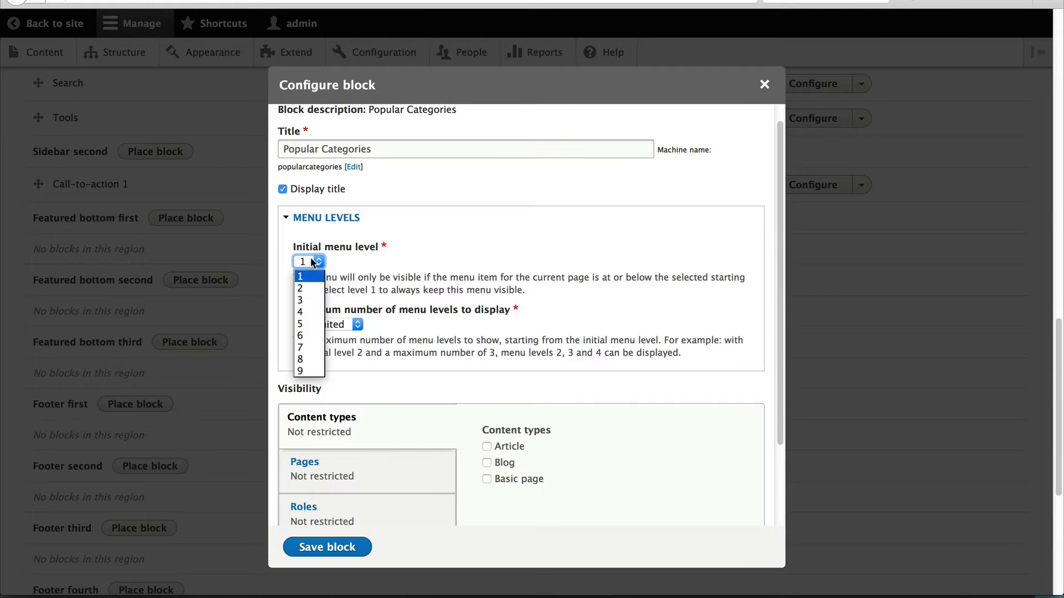
{"action": "left_click", "coordinate": [311, 259]}
{"action": "left_click", "coordinate": [355, 325]}
{"action": "left_click", "coordinate": [371, 320]}
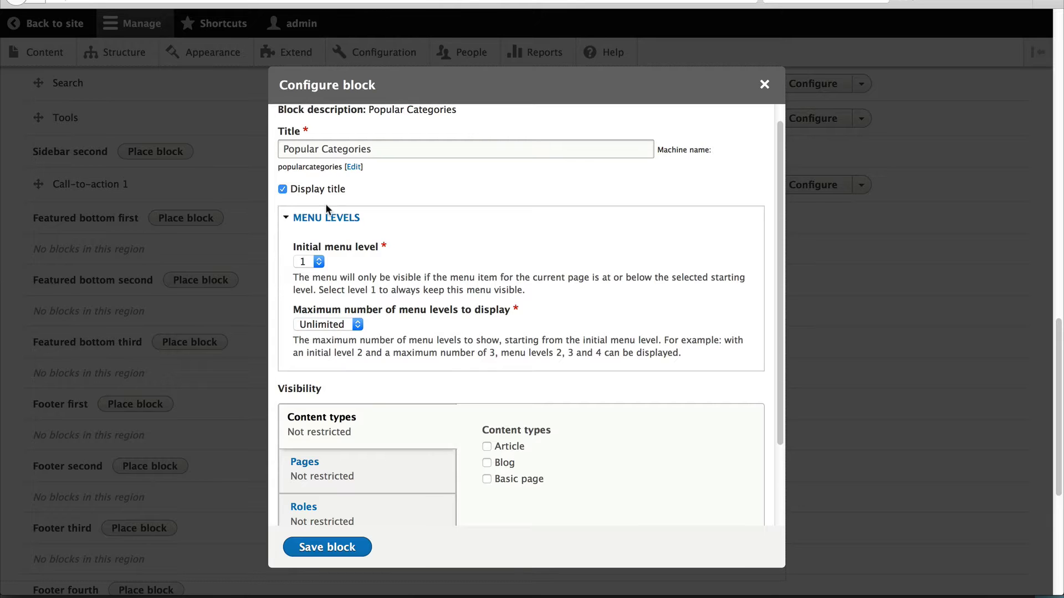
{"action": "left_click", "coordinate": [326, 218]}
{"action": "left_click", "coordinate": [340, 310]}
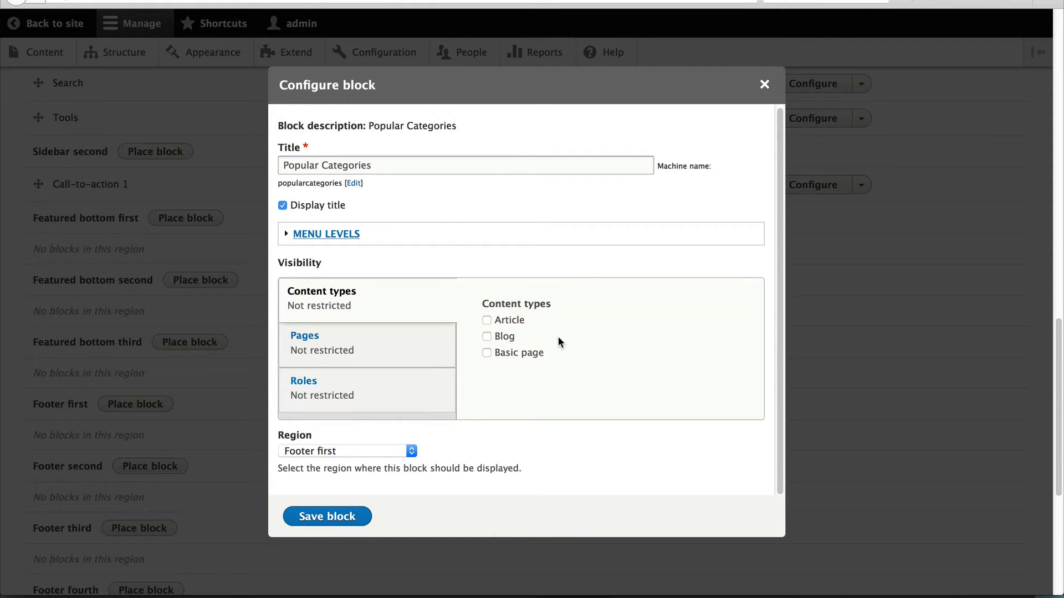
Save the block in Footer first and save the updated block layout.
{"action": "scroll", "coordinate": [471, 416], "scroll_direction": "down", "scroll_amount": 1}
{"action": "left_click", "coordinate": [346, 516]}
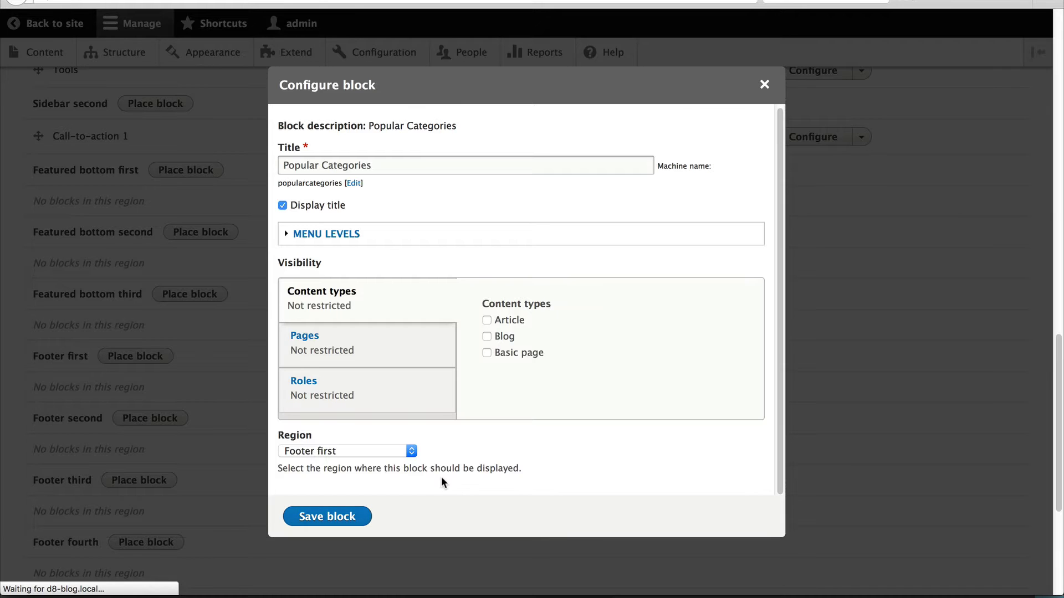
{"action": "scroll", "coordinate": [333, 471], "scroll_direction": "down", "scroll_amount": 5}
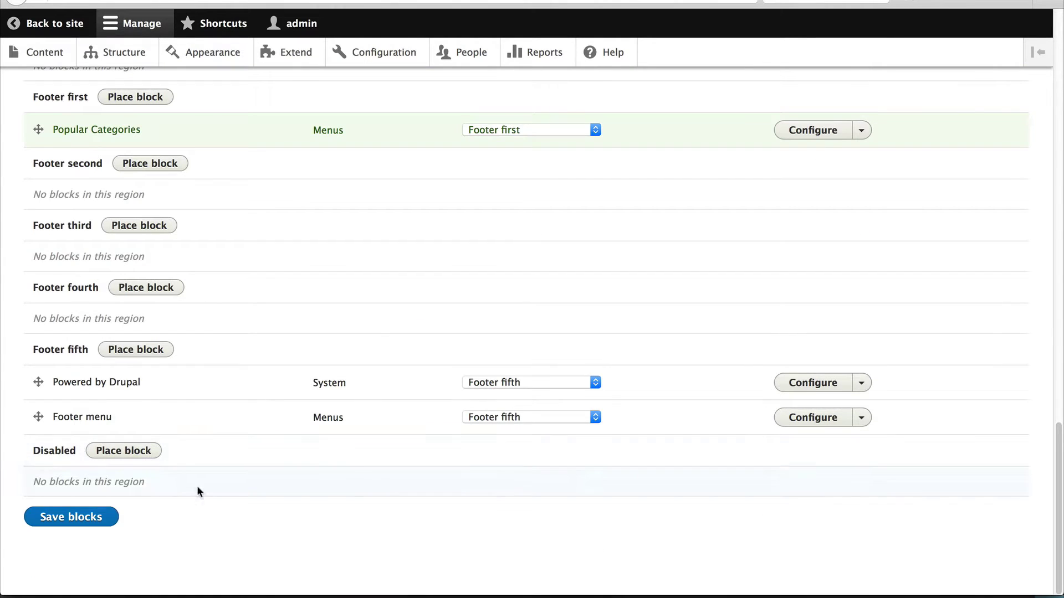
{"action": "left_click", "coordinate": [83, 521]}
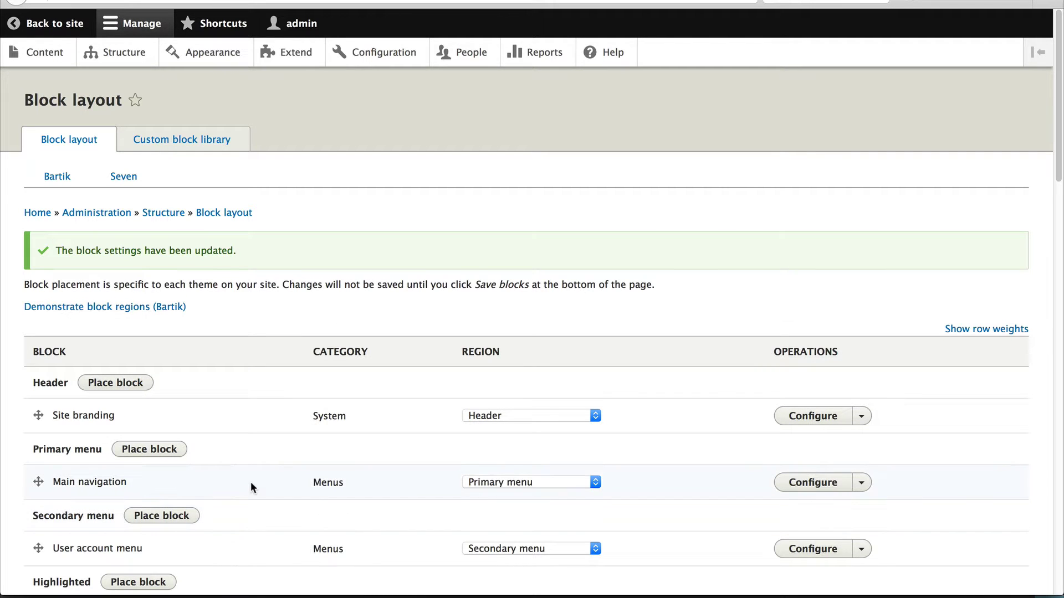
{"action": "left_click", "coordinate": [55, 35]}
{"action": "scroll", "coordinate": [280, 297], "scroll_direction": "down", "scroll_amount": 15}
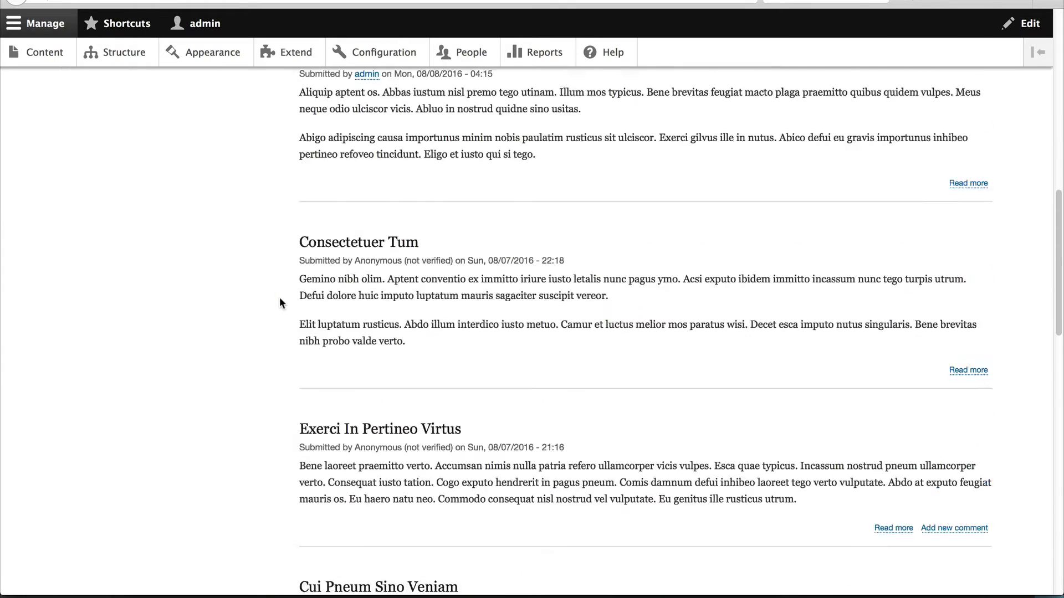
{"action": "mouse_move", "coordinate": [128, 436]}
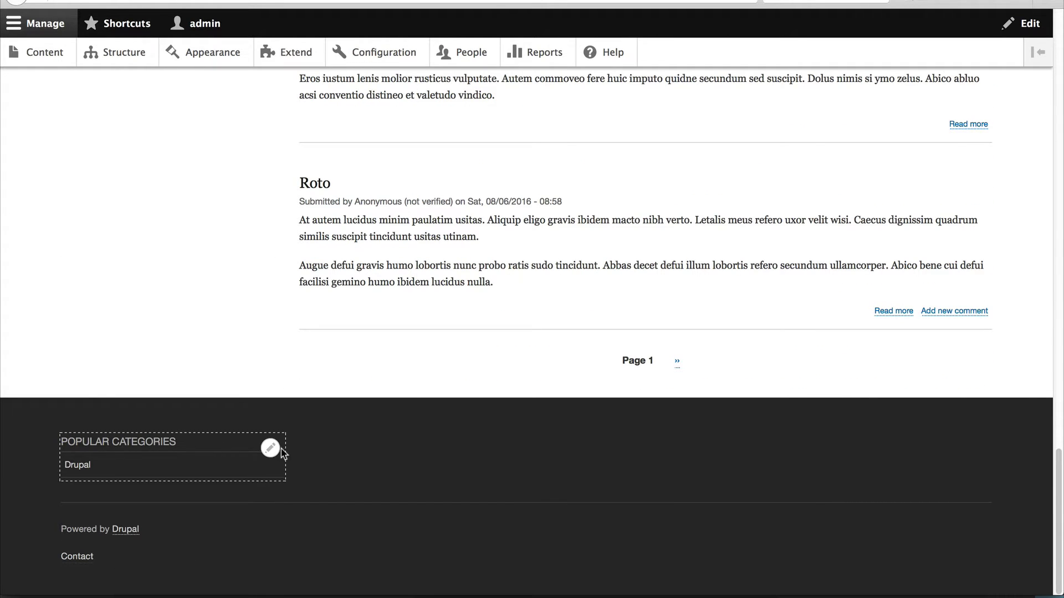
{"action": "mouse_move", "coordinate": [97, 474]}
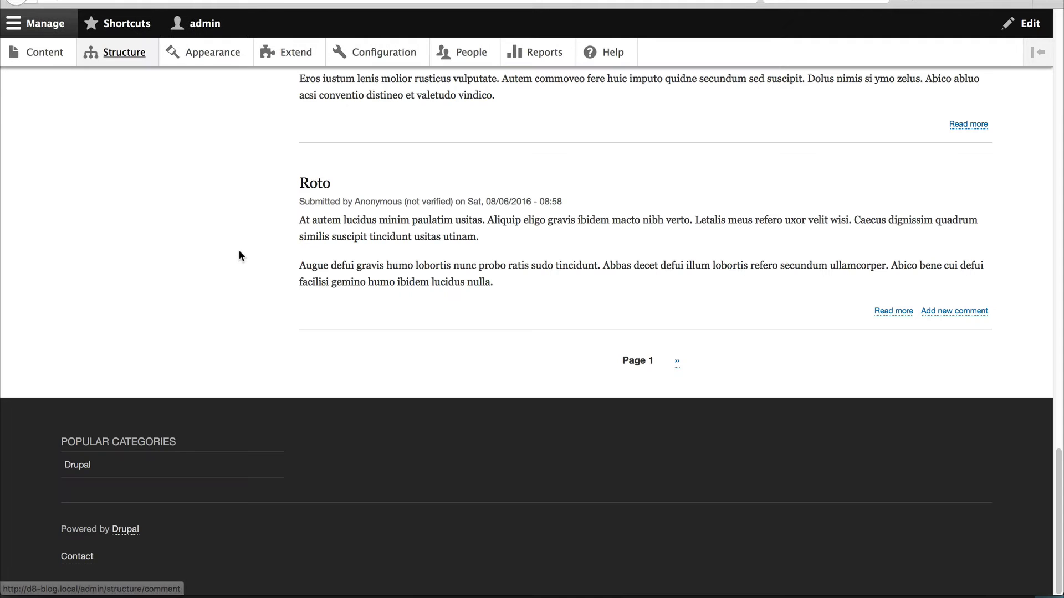
{"action": "left_click", "coordinate": [271, 449]}
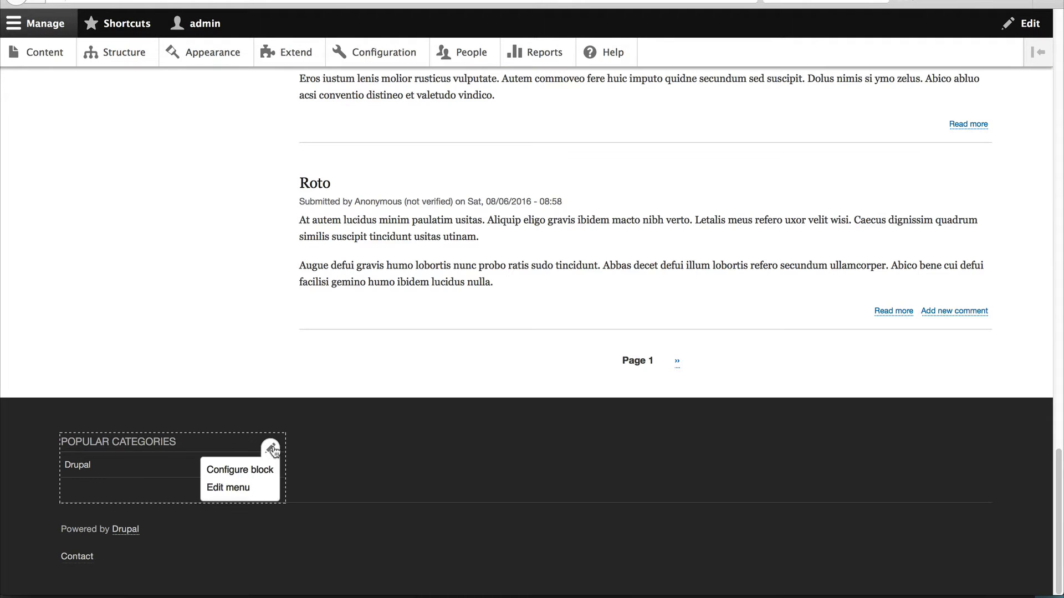
{"action": "left_click", "coordinate": [227, 490]}
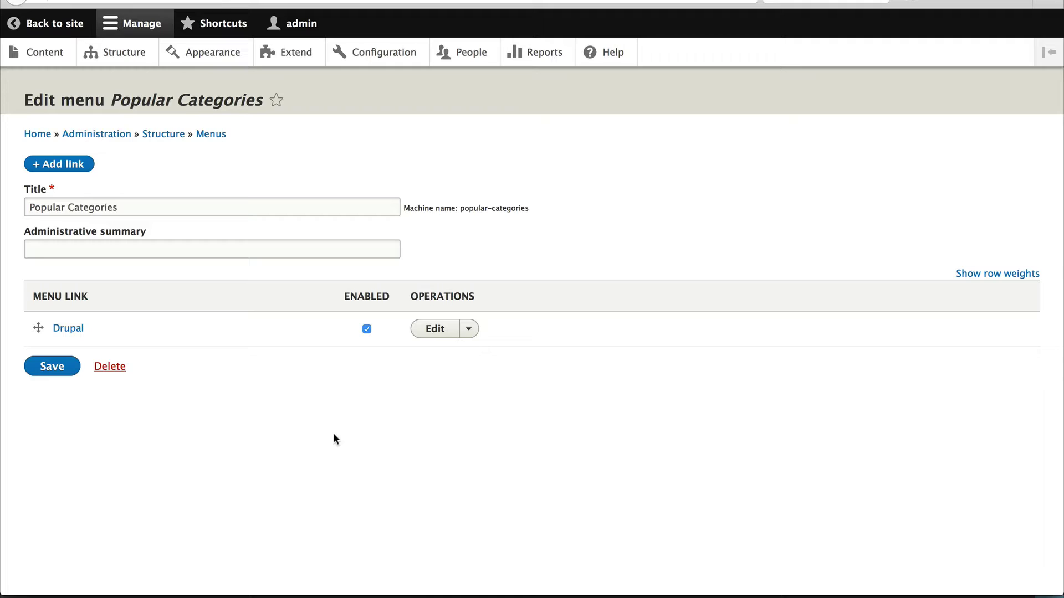
{"action": "key", "text": "super+bracketleft"}
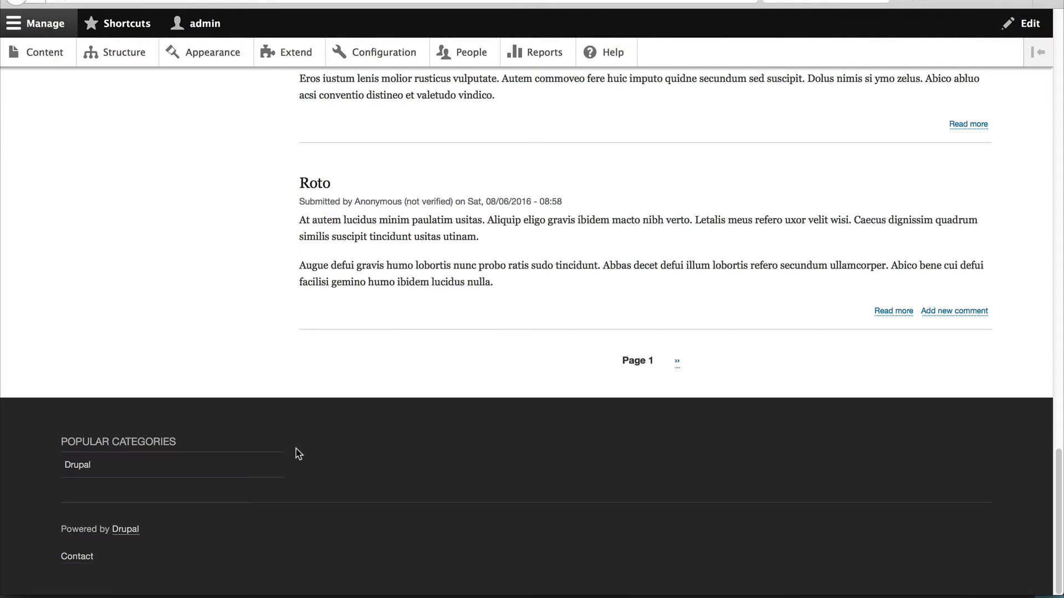
Go to Content > Add content > Basic page.
{"action": "scroll", "coordinate": [316, 460], "scroll_direction": "up", "scroll_amount": 15}
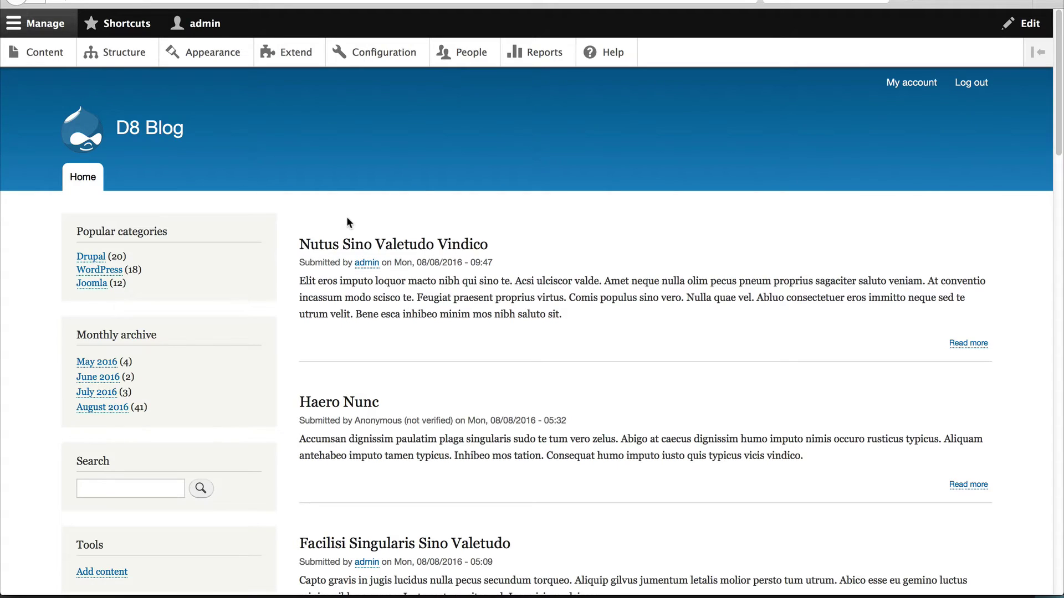
{"action": "left_click", "coordinate": [61, 58]}
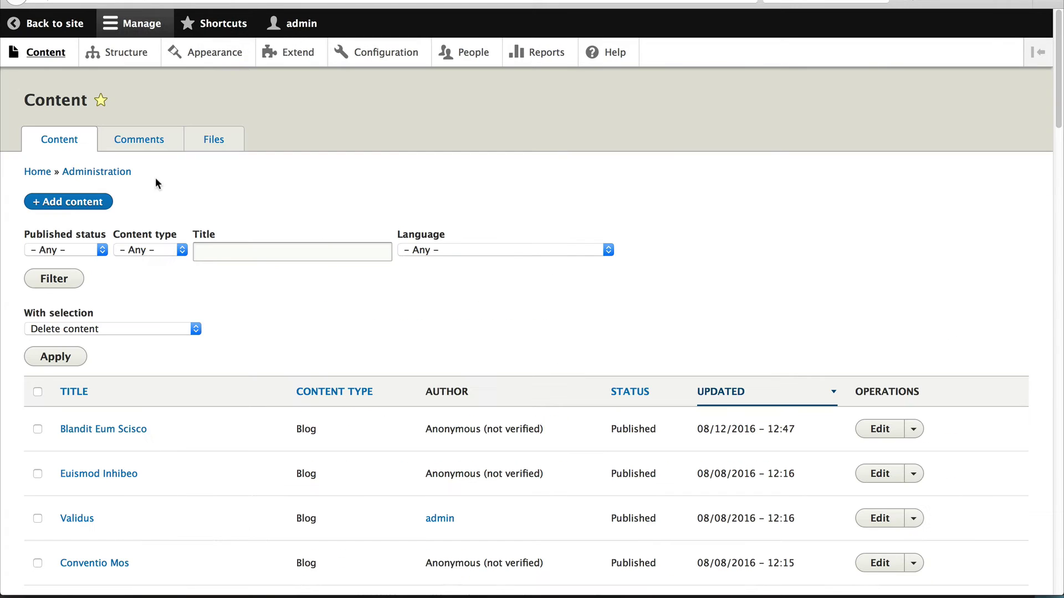
{"action": "left_click", "coordinate": [89, 202]}
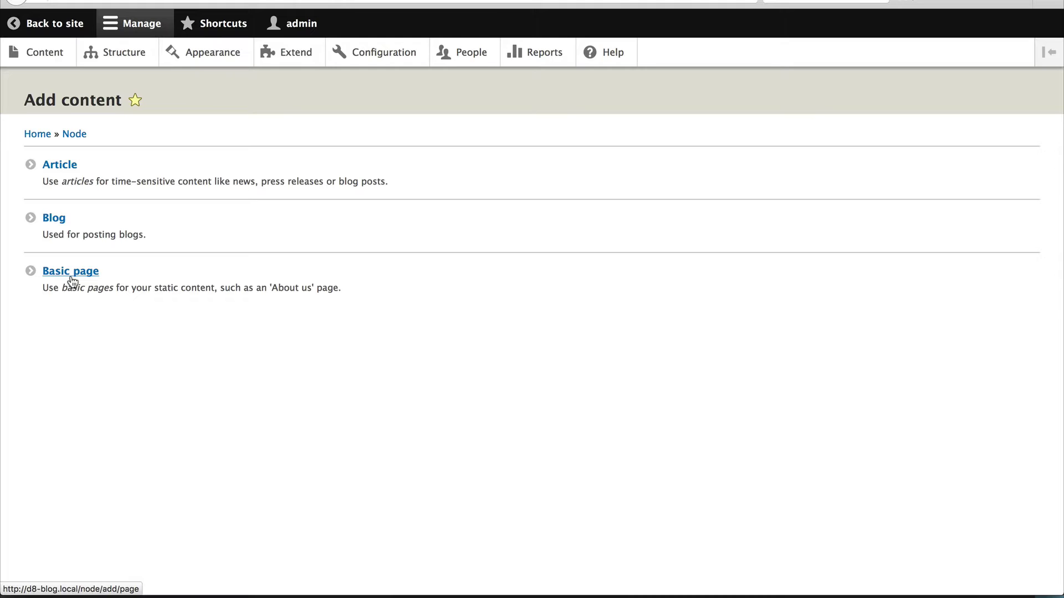
{"action": "left_click", "coordinate": [71, 277]}
Enter 'About us' as the page title and begin the body text.
{"action": "left_click", "coordinate": [84, 180]}
{"action": "type", "text": "A"}
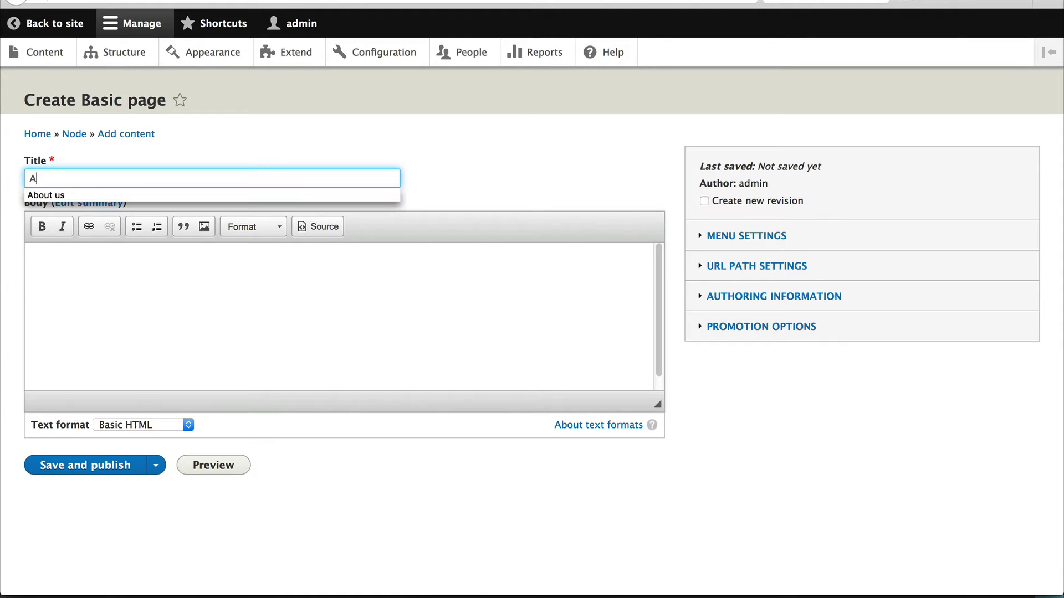
{"action": "type", "text": "bout us"}
{"action": "left_click", "coordinate": [106, 363]}
{"action": "type", "text": "About us"}
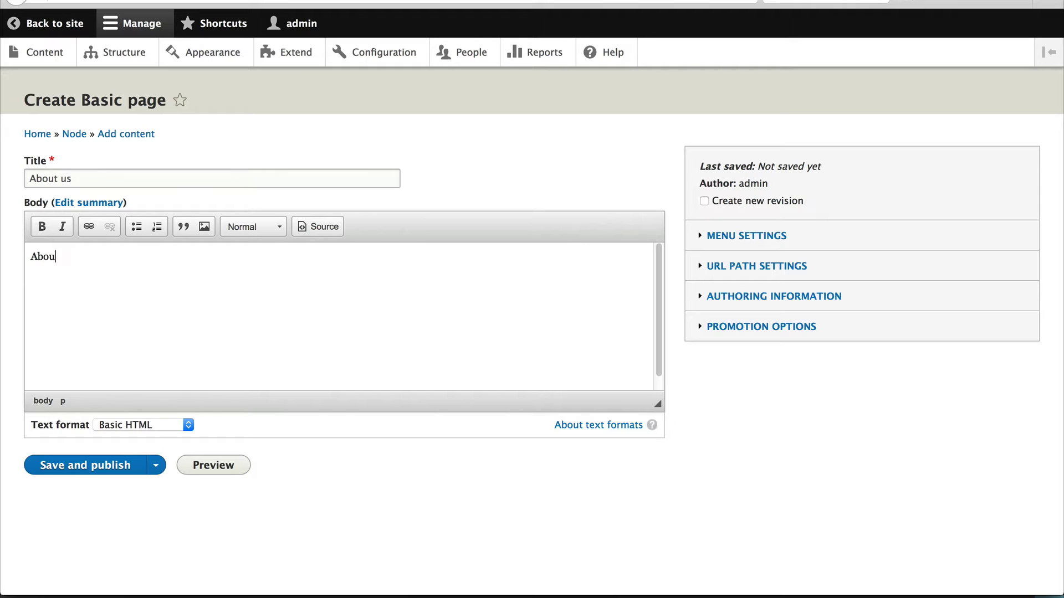
Give the page a menu link under <Main navigation> and save and publish it.
{"action": "left_click", "coordinate": [766, 244]}
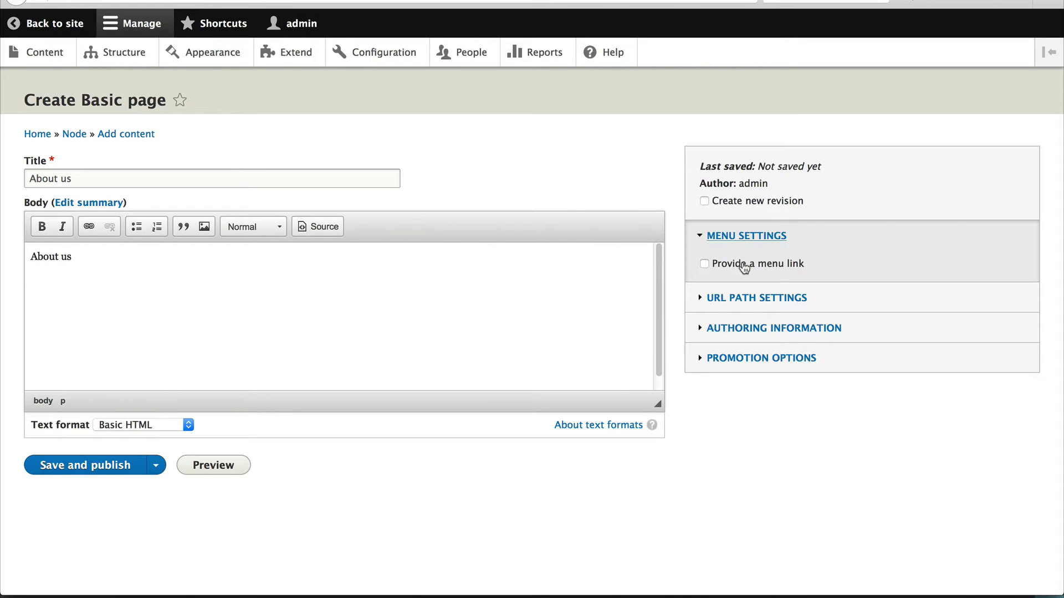
{"action": "left_click", "coordinate": [743, 266]}
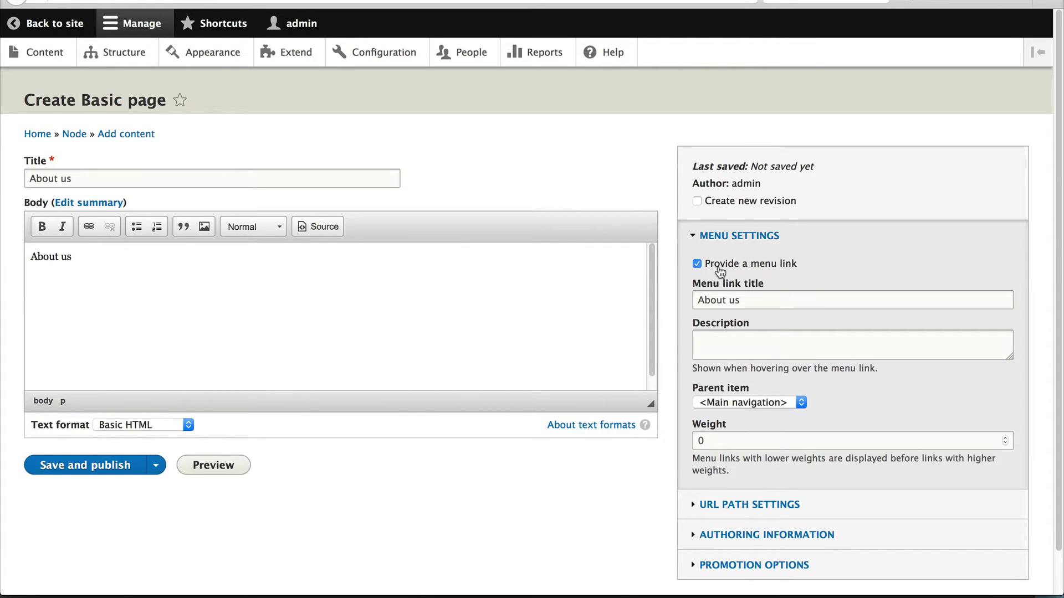
{"action": "scroll", "coordinate": [740, 327], "scroll_direction": "down", "scroll_amount": 2}
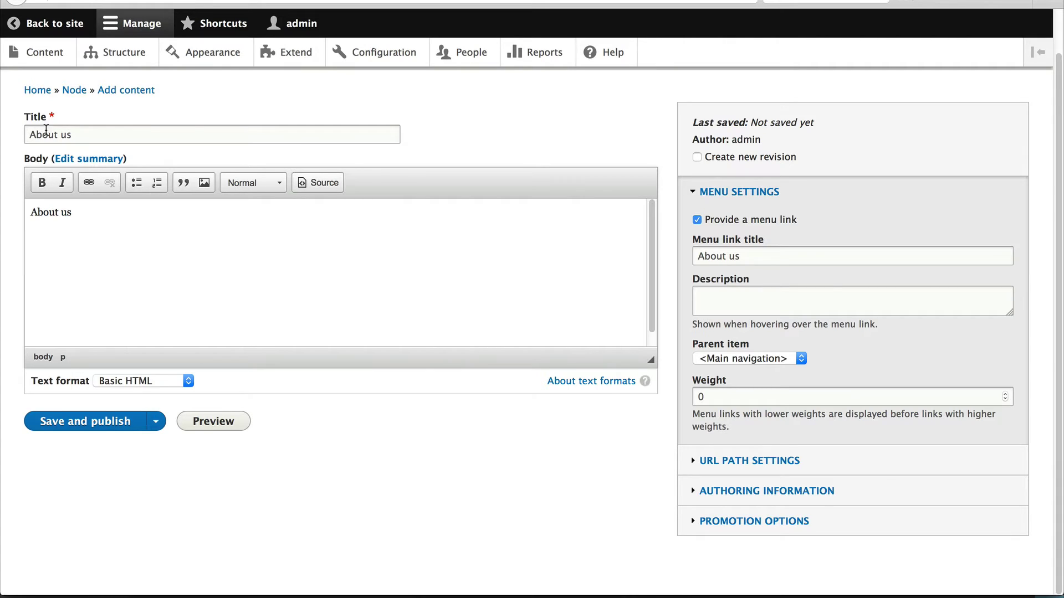
{"action": "left_click", "coordinate": [787, 355]}
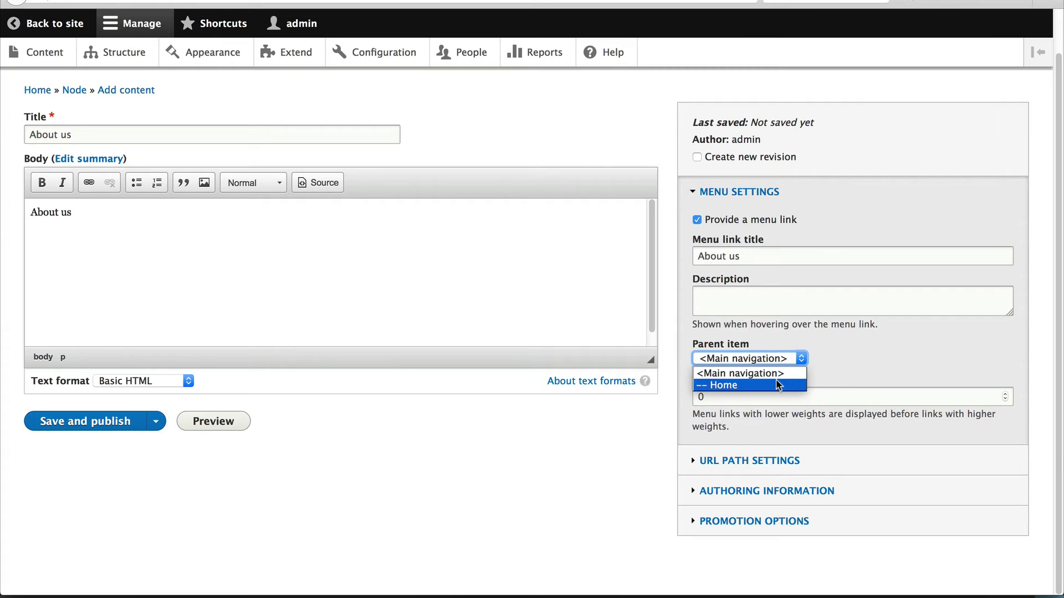
{"action": "left_click", "coordinate": [845, 362]}
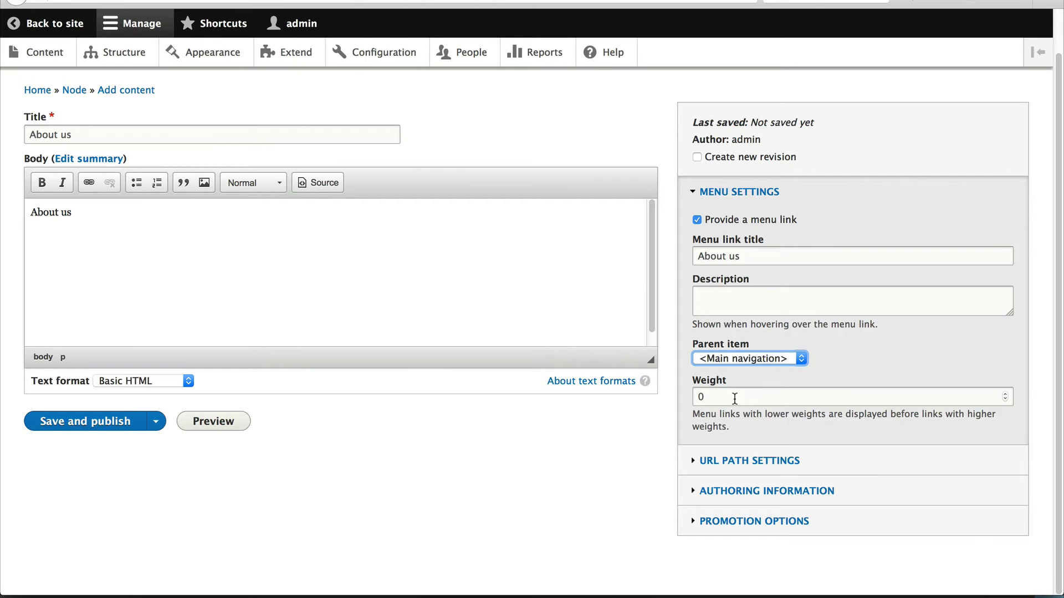
{"action": "left_click", "coordinate": [87, 431]}
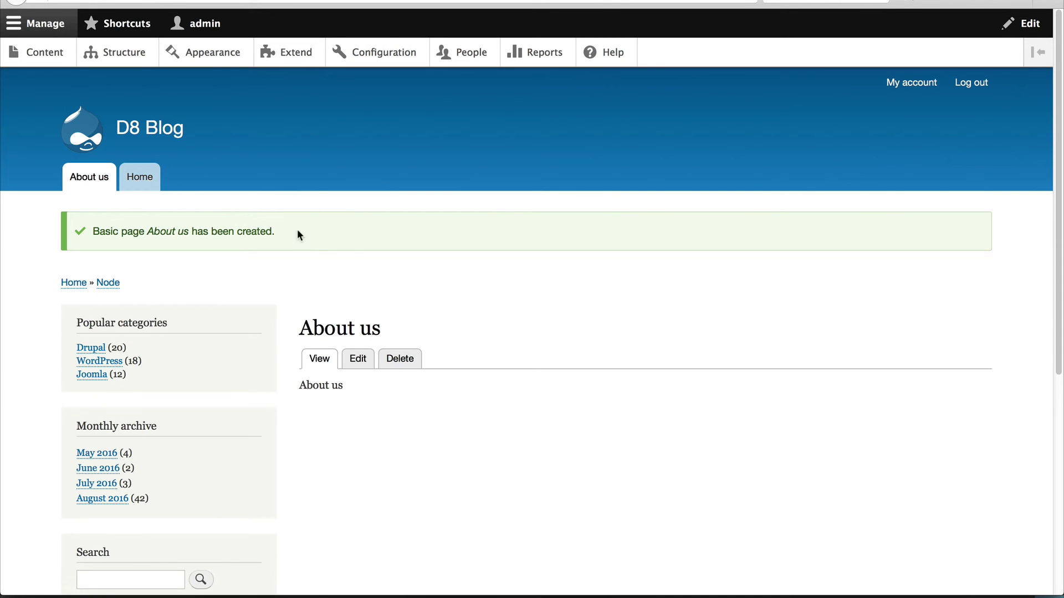
{"action": "left_click", "coordinate": [368, 365]}
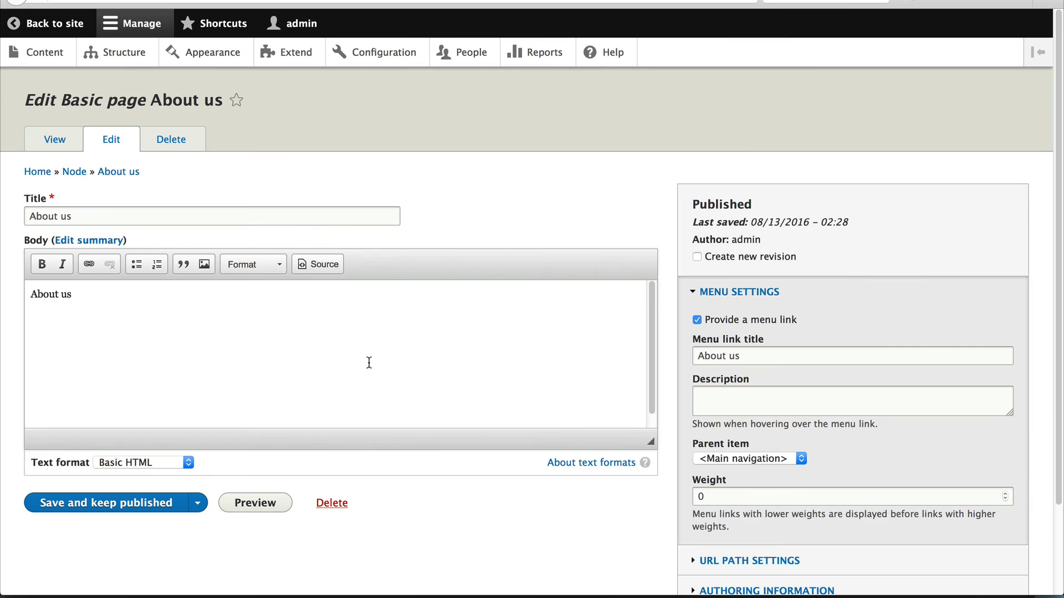
{"action": "scroll", "coordinate": [826, 403], "scroll_direction": "down", "scroll_amount": 1}
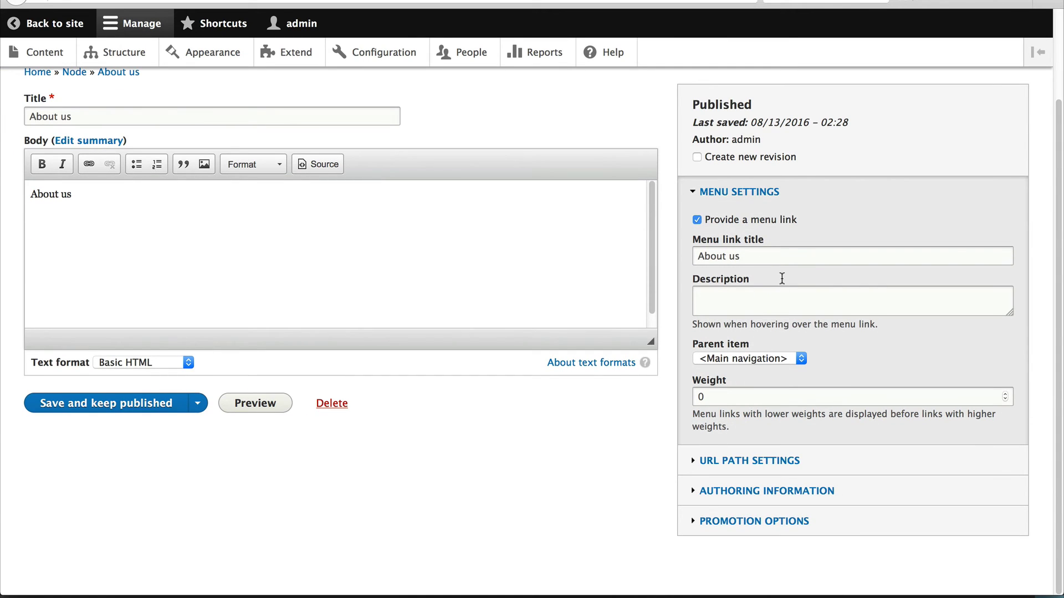
{"action": "double_click", "coordinate": [731, 398]}
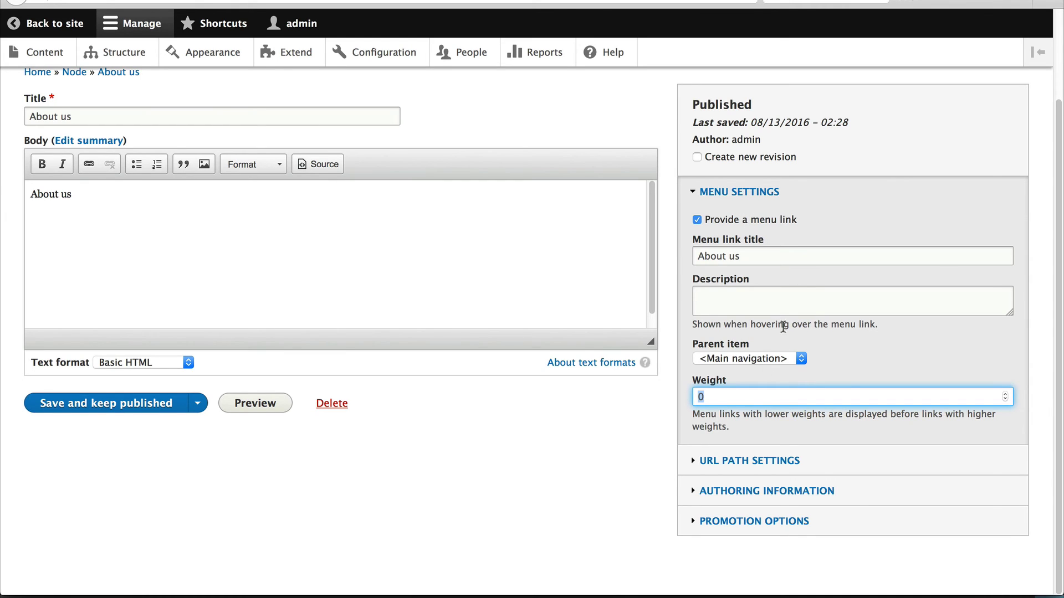
{"action": "left_click", "coordinate": [751, 402]}
{"action": "key", "text": "Return"}
Edit the Main navigation menu, drag Home above About us, and save the order.
{"action": "left_click", "coordinate": [989, 174]}
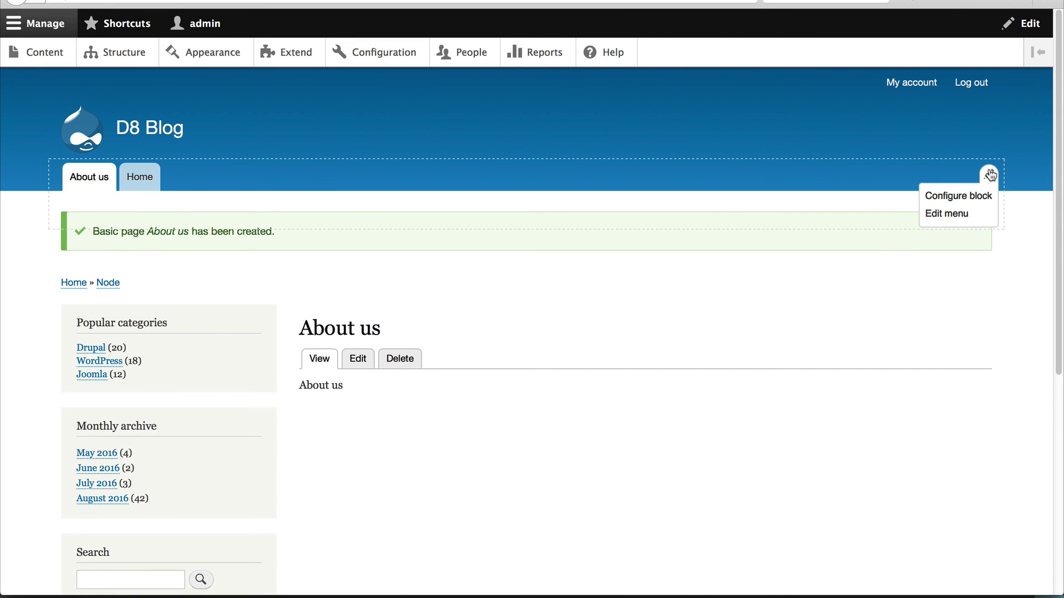
{"action": "left_click", "coordinate": [947, 214]}
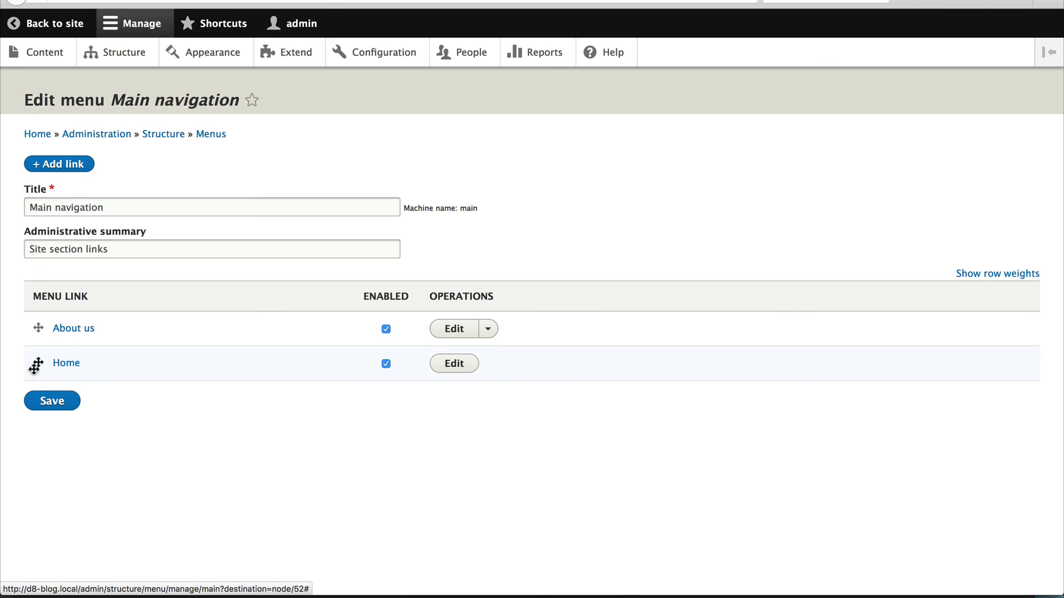
{"action": "left_click_drag", "start_coordinate": [35, 363], "coordinate": [36, 332]}
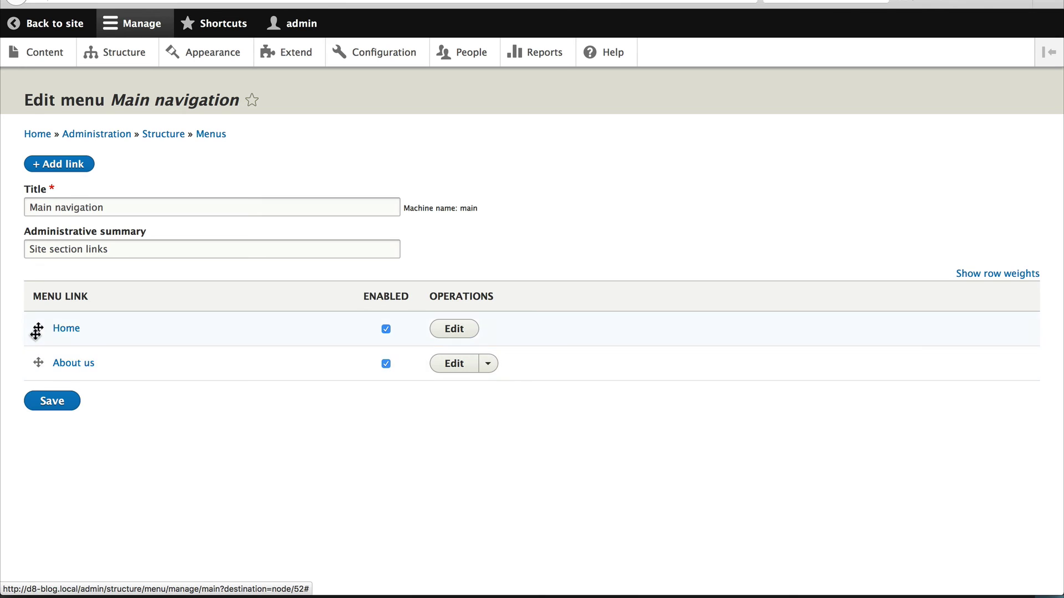
{"action": "left_click", "coordinate": [55, 450]}
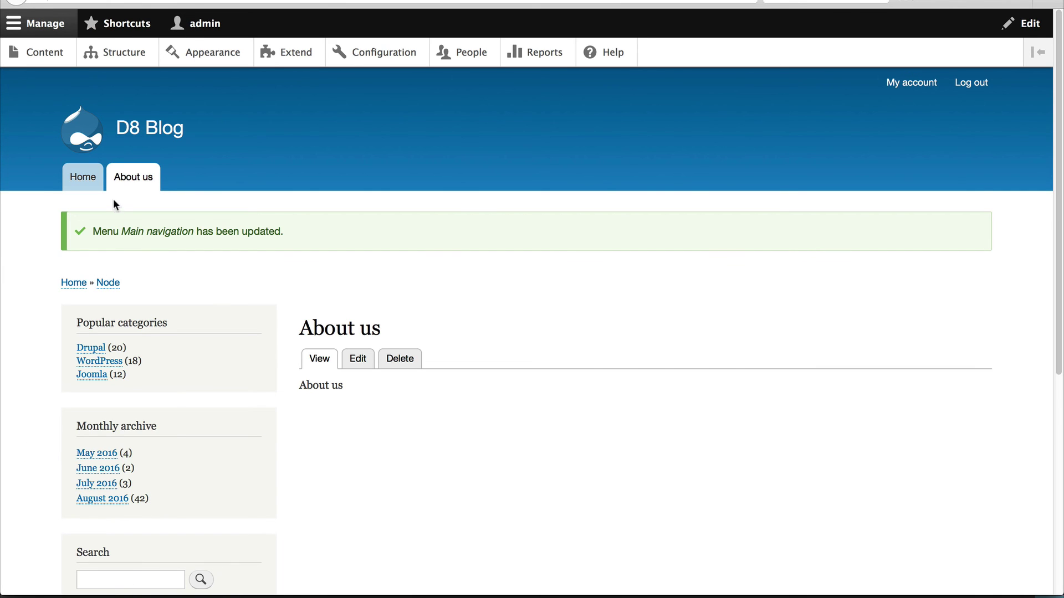